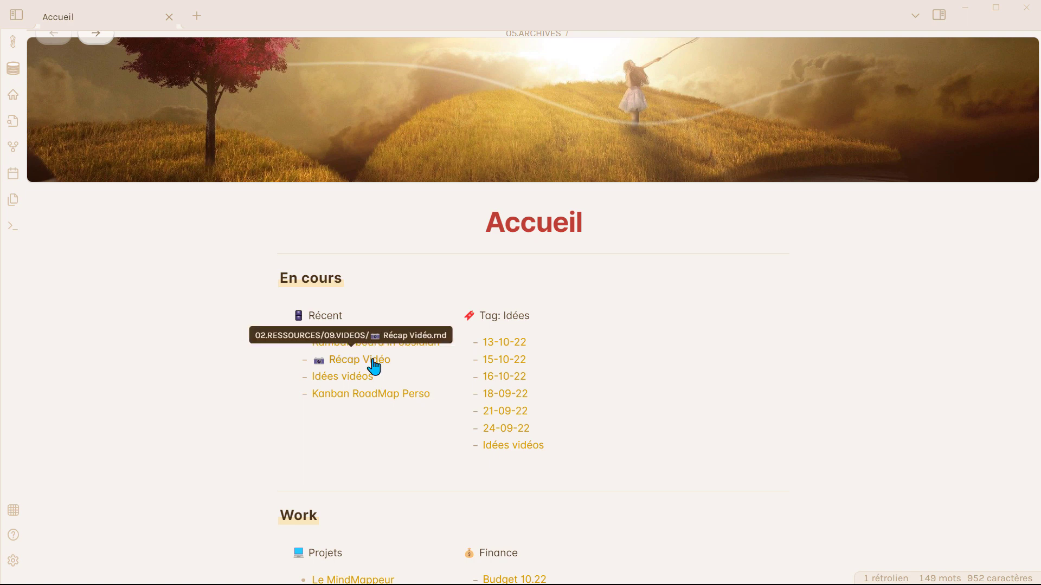
- Open the recent note Kamban board in obsidian and look at the community plugins settings
left_click(371, 360)
left_click(172, 179)
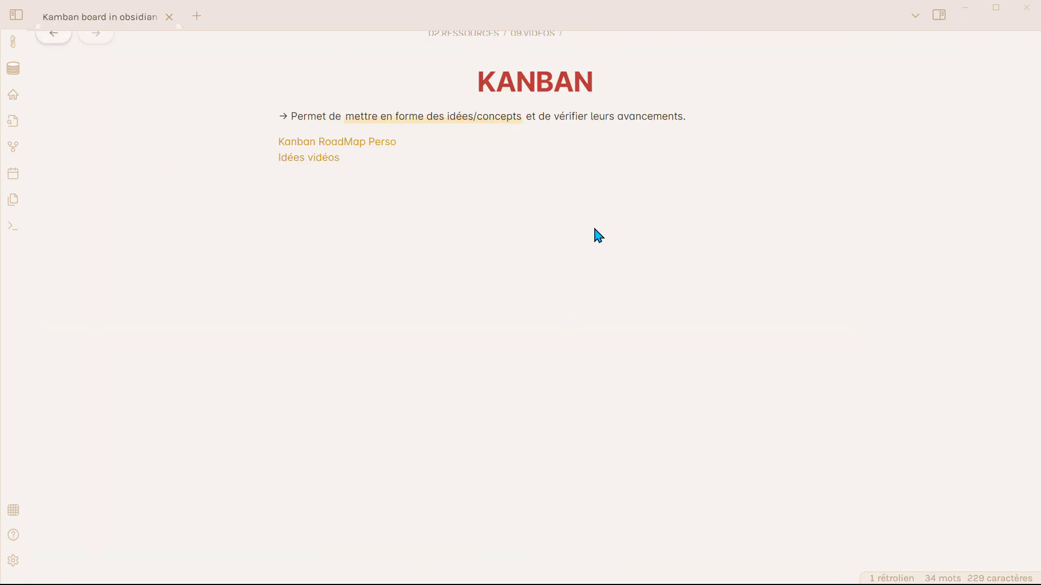
left_click(14, 561)
left_click(244, 247)
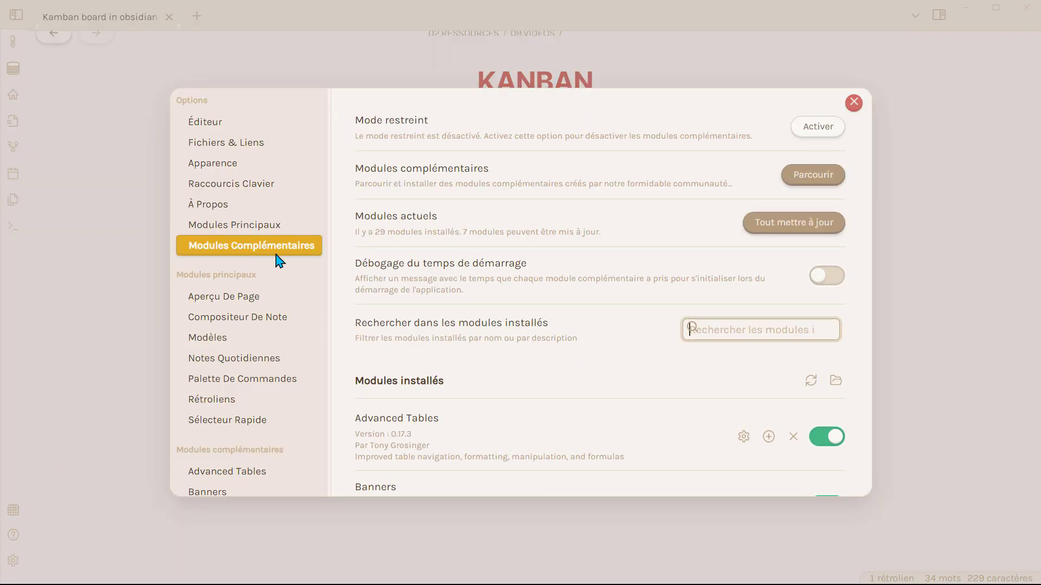
left_click(853, 102)
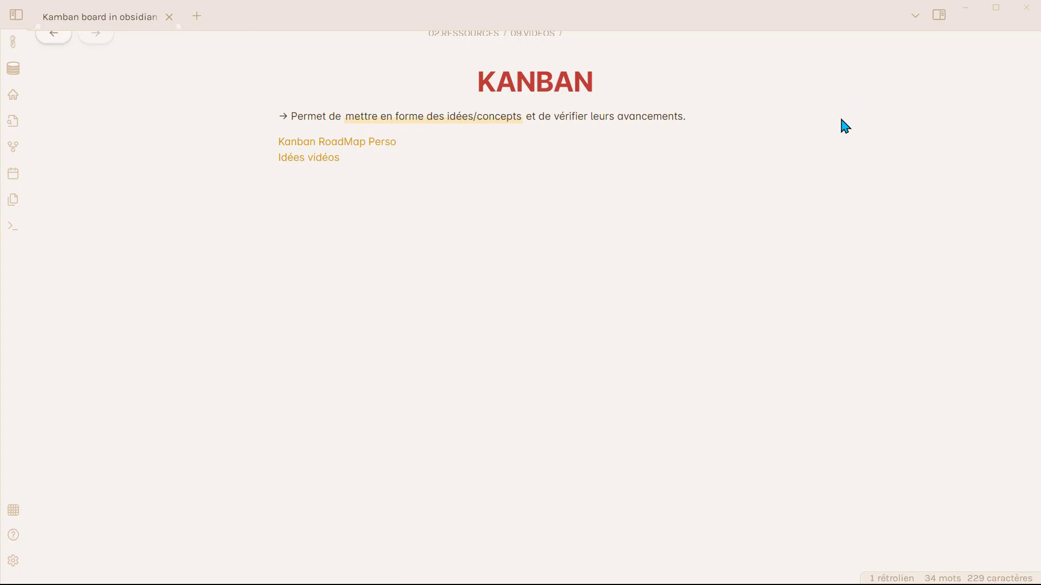
- Create a new Kanban board with the Kanban plugin's Create new board command
key("ctrl+p")
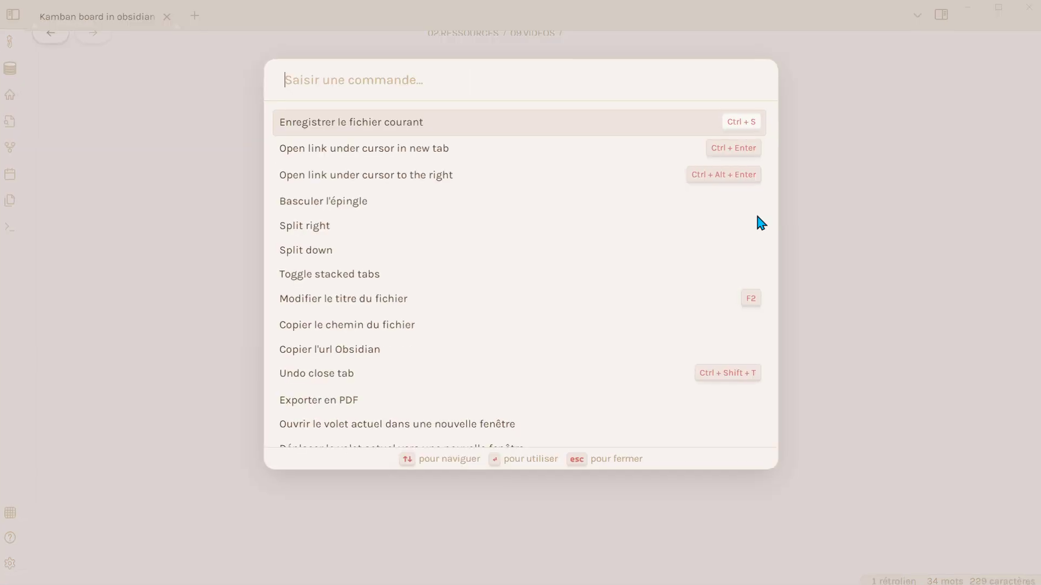
type("kaban")
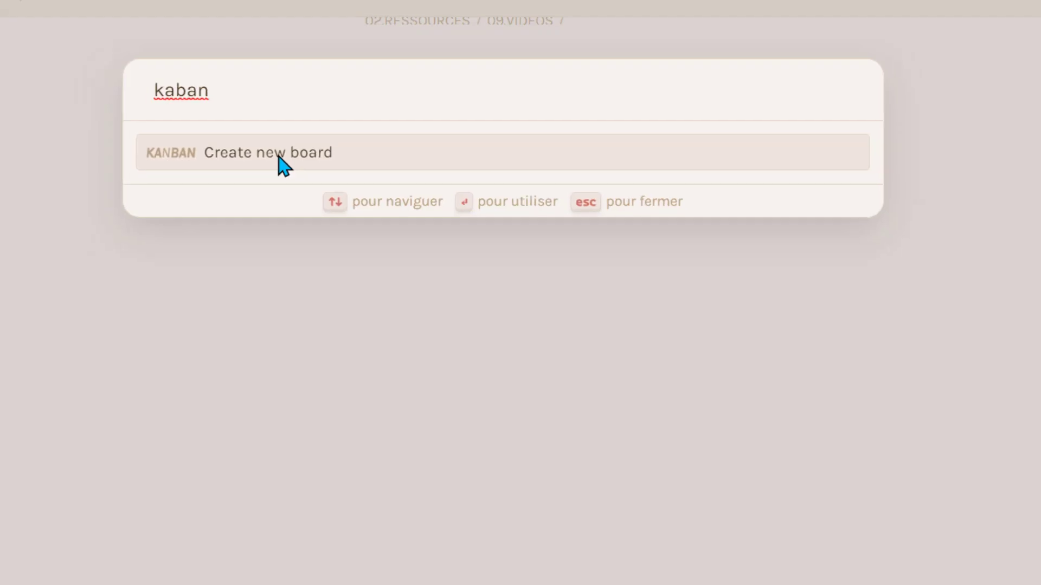
left_click(281, 164)
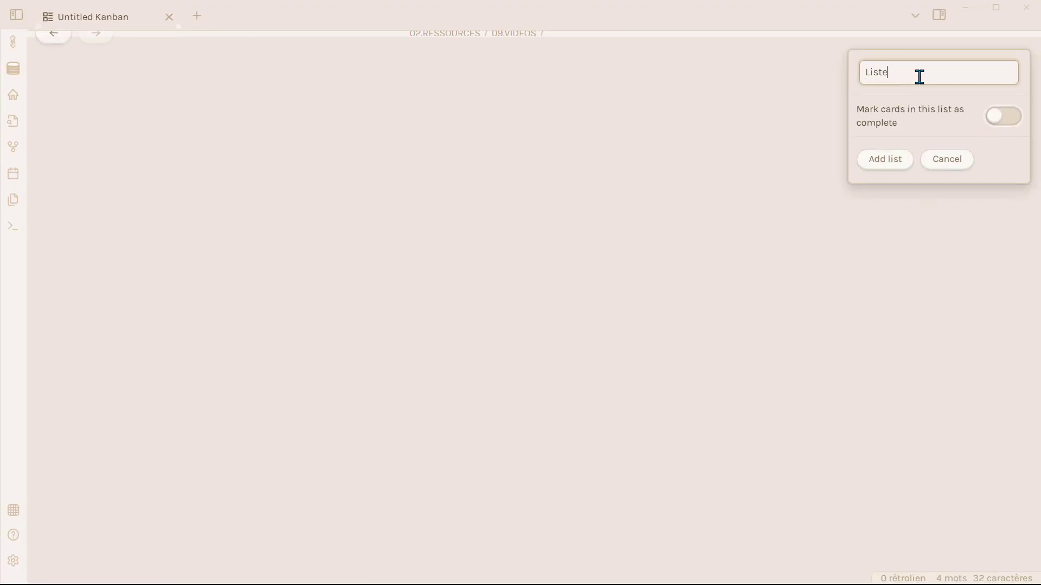
- Add the lists Liste 1 and Liste 2 to the board and try moving Liste 2 ahead of Liste 1
type("Liste 1")
key("Return")
type("Liste ")
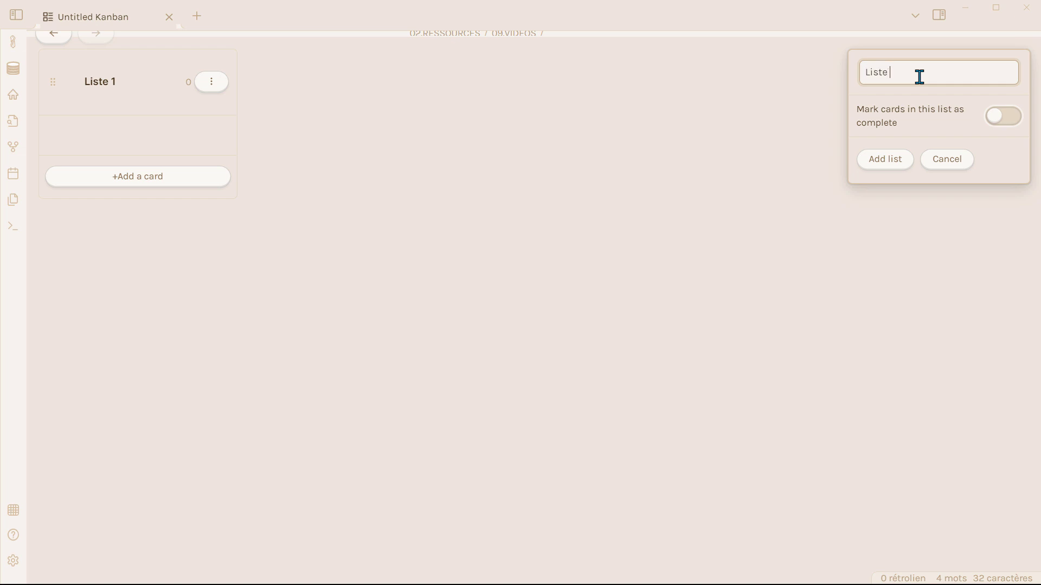
type("2")
key("Return")
left_click(632, 258)
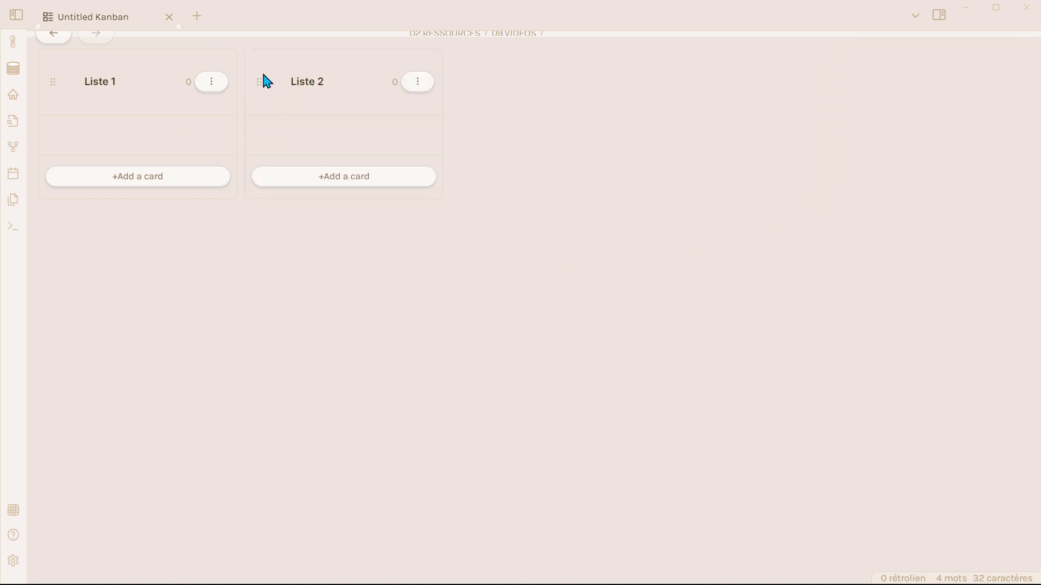
left_click_drag(267, 81, 52, 77)
- Add a card titled Nouvelle idée to Liste 2 and try moving it into Liste 1
left_click(317, 178)
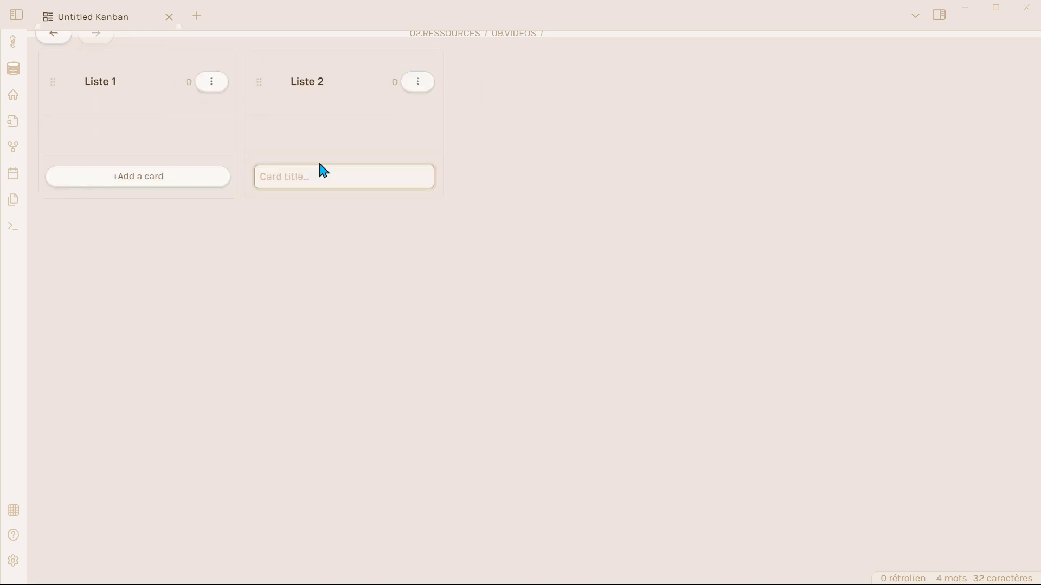
key("Return")
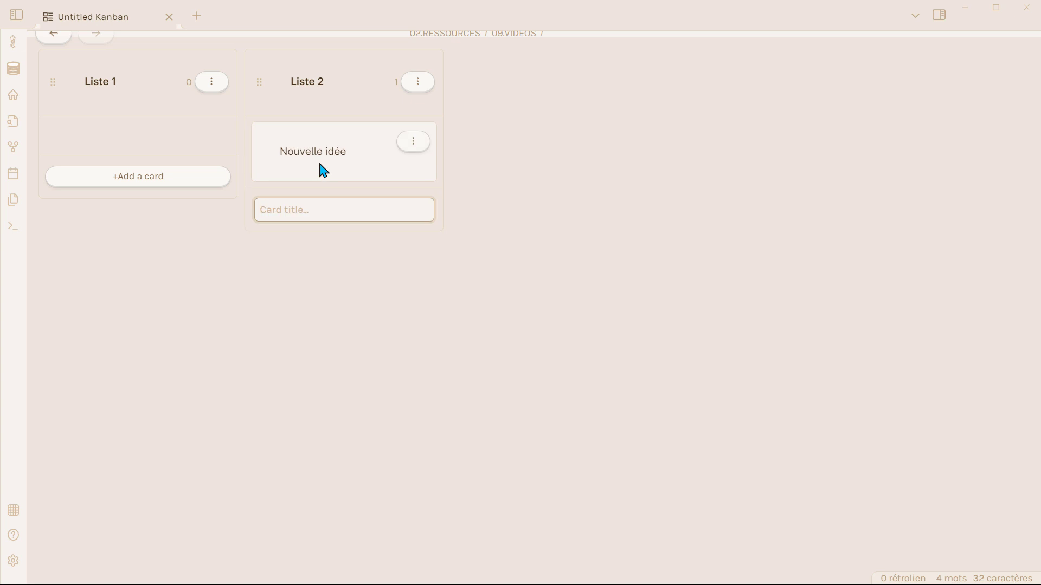
key("Escape")
left_click_drag(275, 156, 108, 157)
left_click_drag(163, 265, 688, 385)
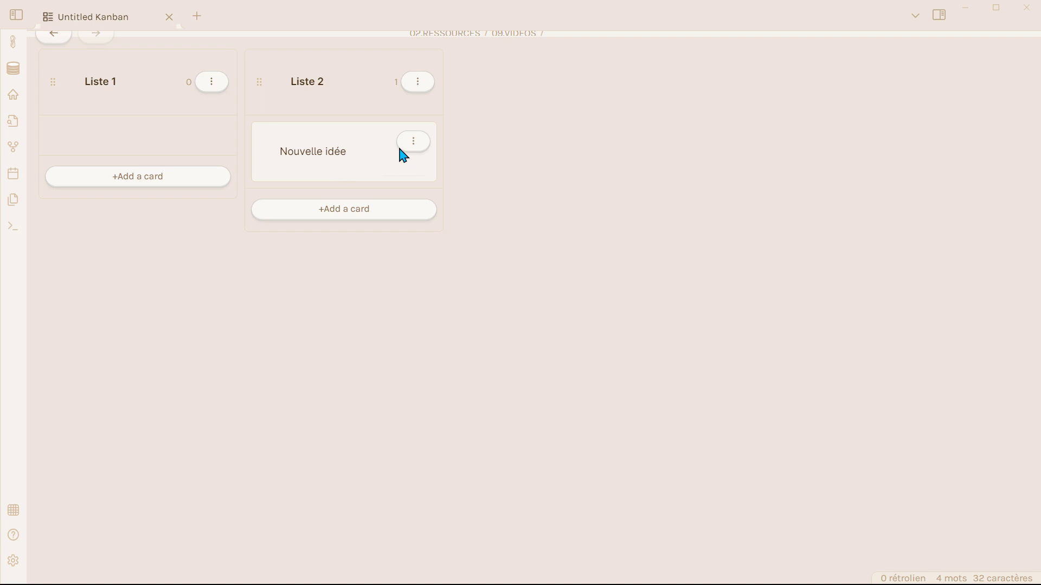
- Create a note from the Nouvelle idée card with the heading Idée and the line Relation [[Kanban RoadMap Perso]], and close it
left_click(415, 143)
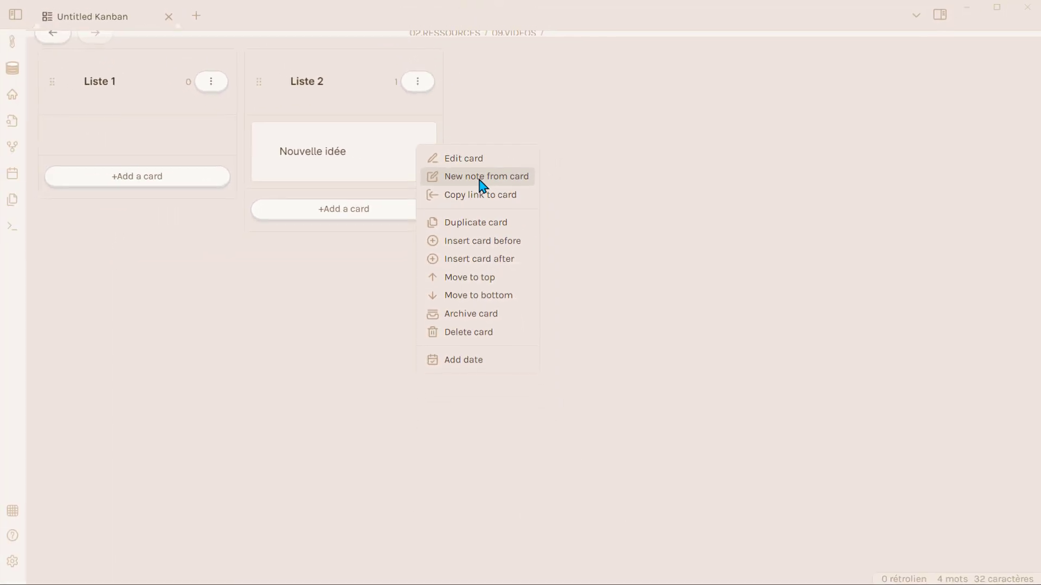
left_click(516, 175)
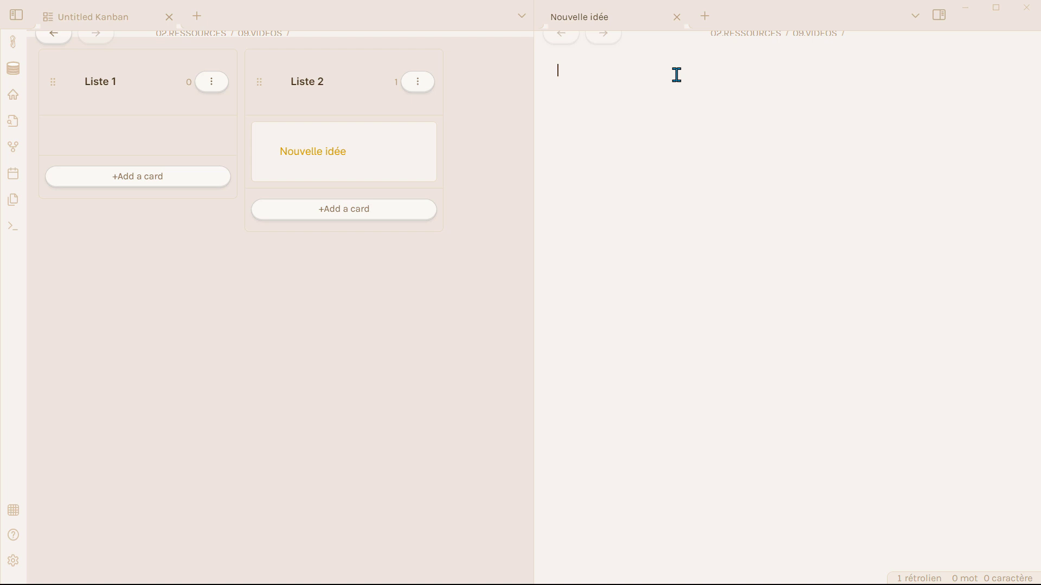
type("# Idée")
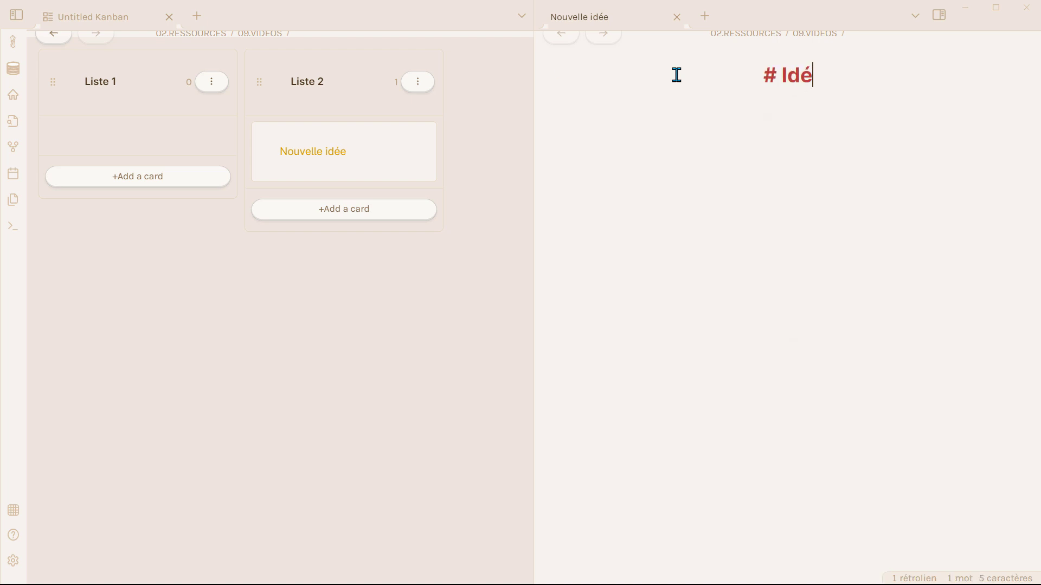
key("Return")
type("Relation [[")
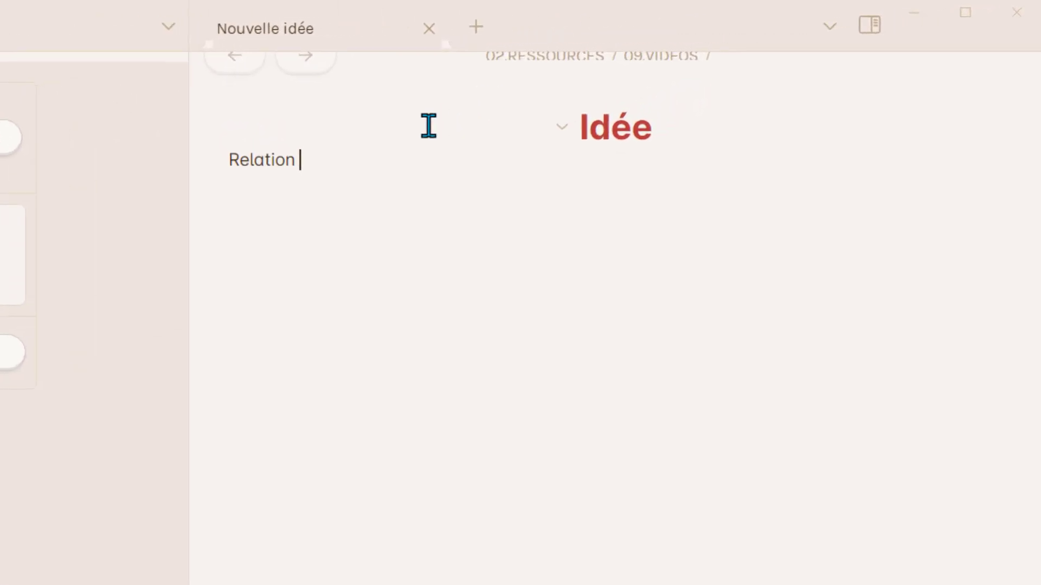
type("Kanban RoadMap Perso")
key("Return")
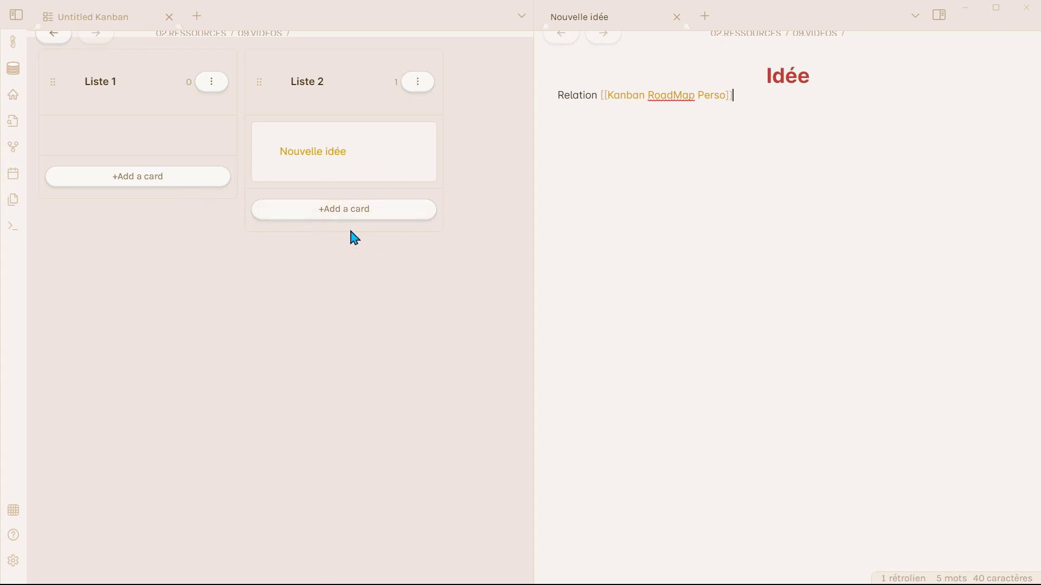
left_click(677, 17)
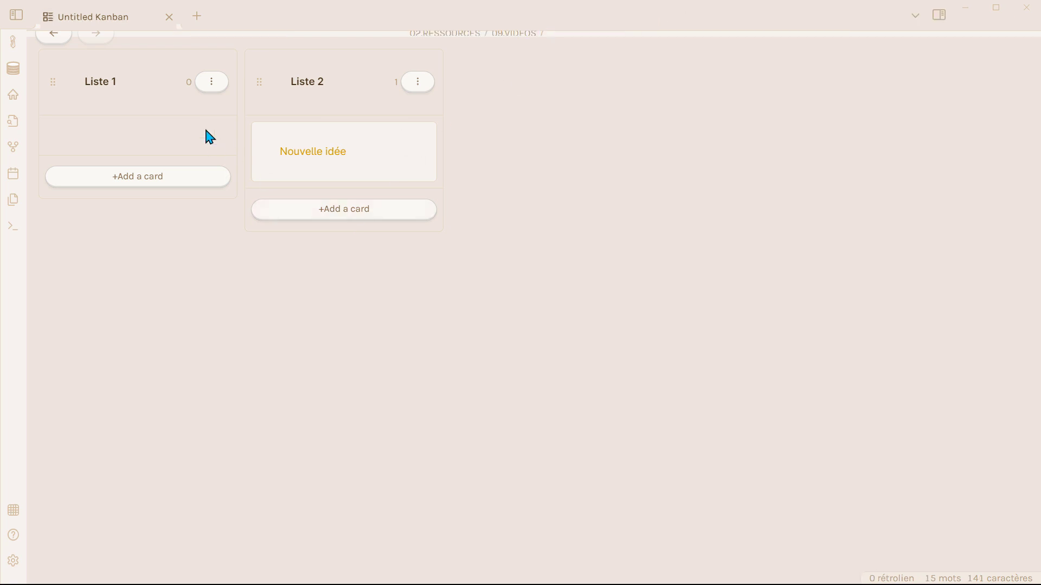
- Return to the KANBAN note, open the Idées vidéos board and look through the cards in its Idées list
left_click(52, 42)
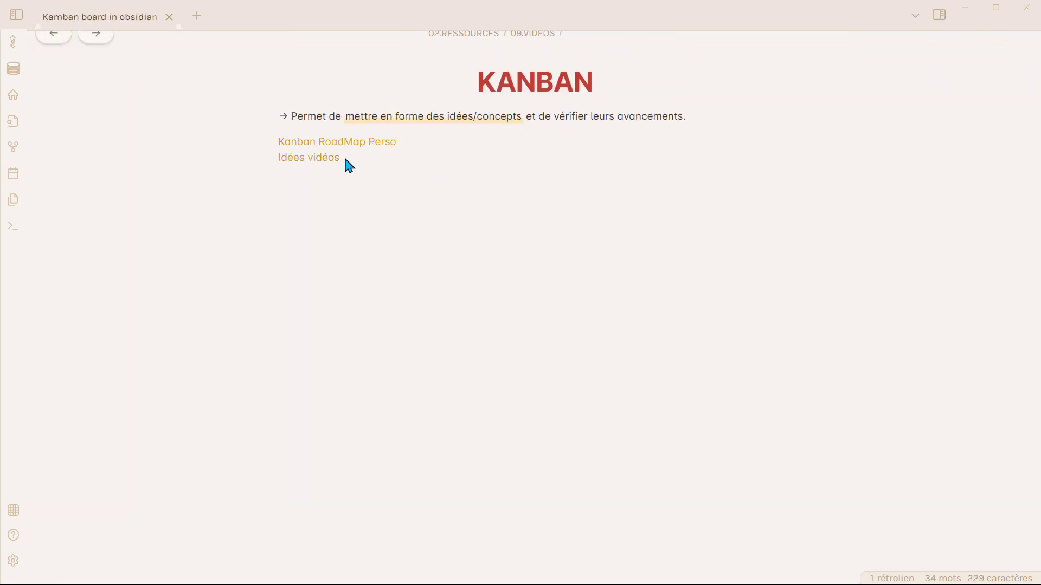
left_click(323, 160)
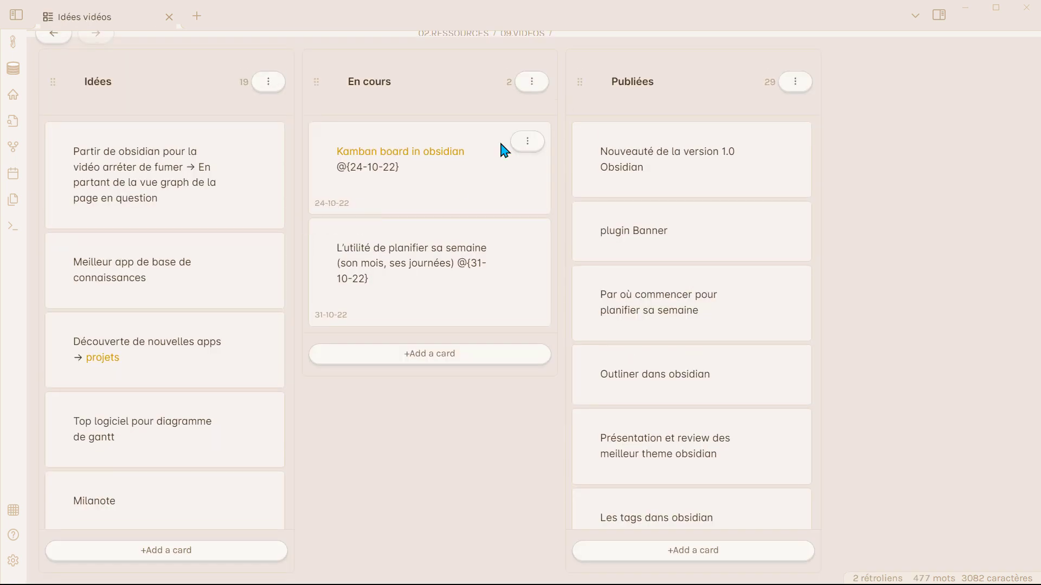
scroll(233, 239, "down", 10)
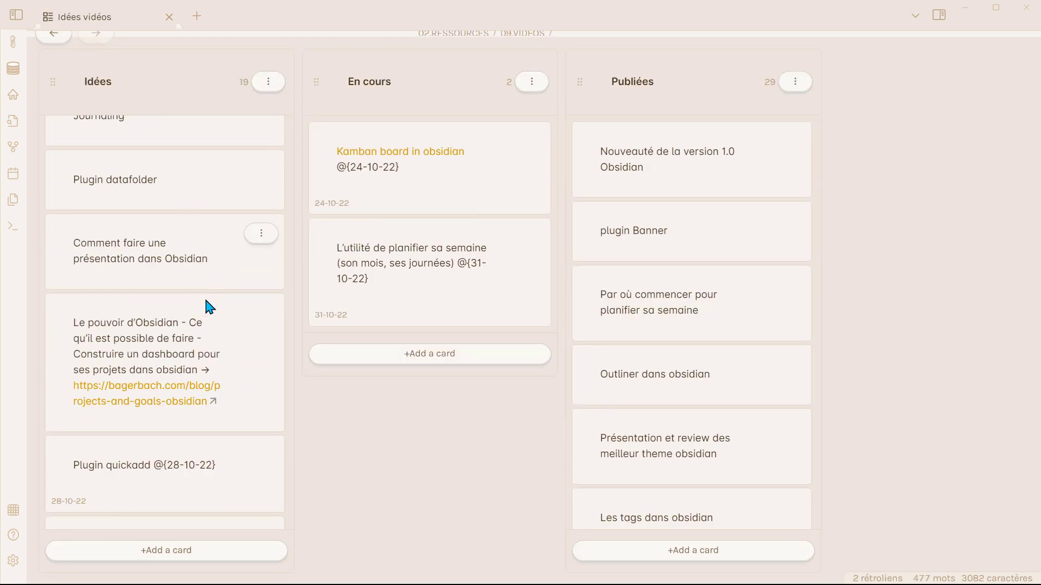
scroll(201, 295, "up", 4)
scroll(192, 285, "up", 6)
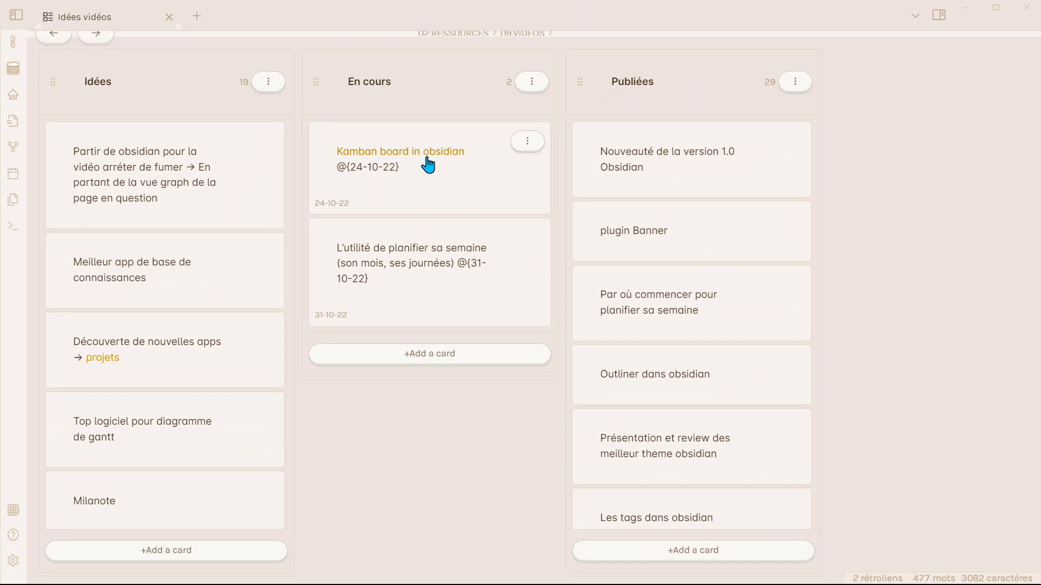
- Open the Kanban RoadMap Perso board and move Rdv, Enregistrement vidéo plugin Kanban and Préparation rdv to À FAIRE AUJOURD'HUI, with Préparation rdv first
left_click(490, 130)
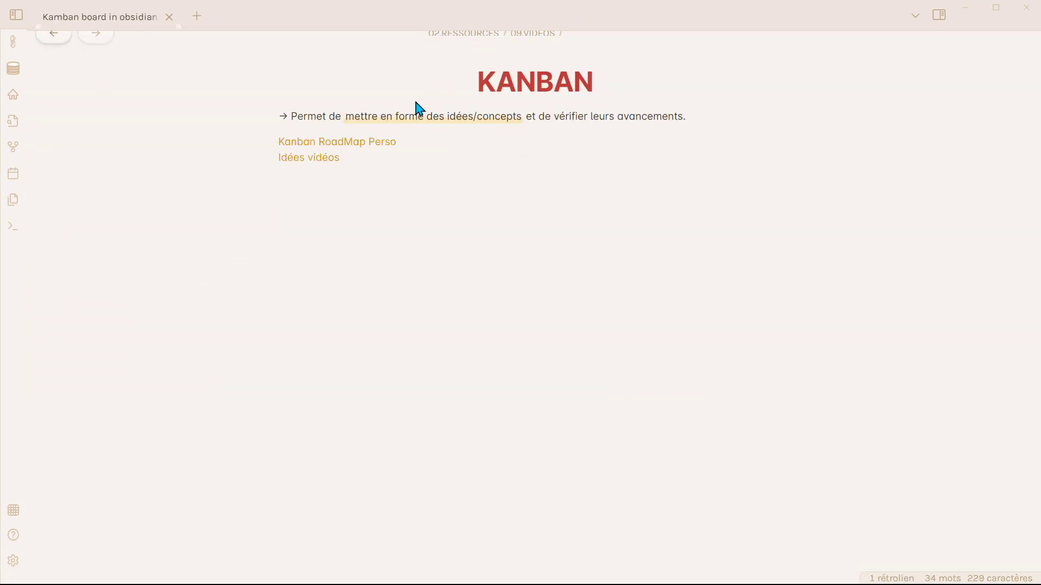
left_click(388, 144)
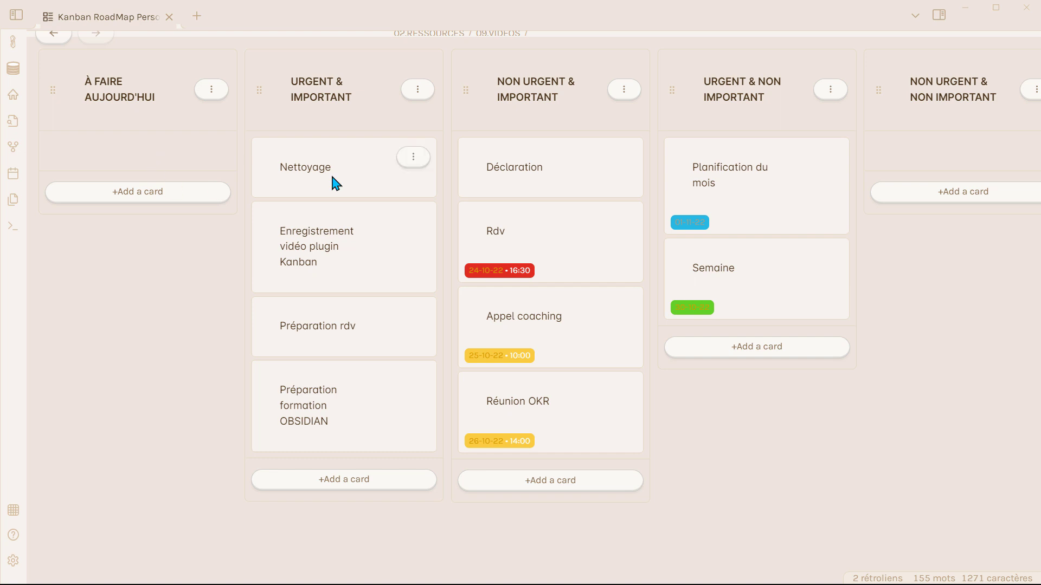
left_click_drag(510, 239, 131, 166)
left_click_drag(353, 257, 168, 262)
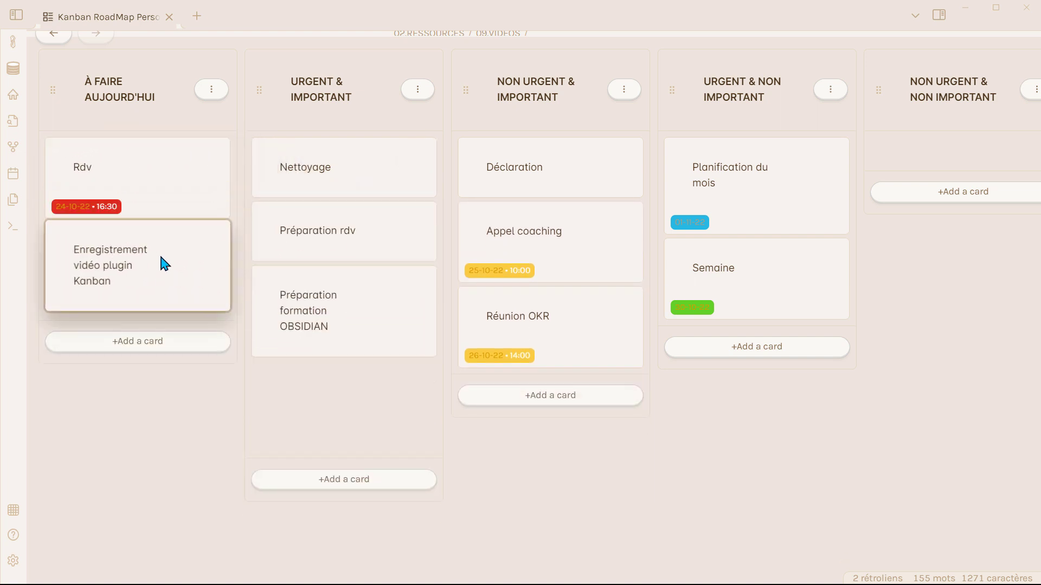
left_click_drag(365, 260, 153, 157)
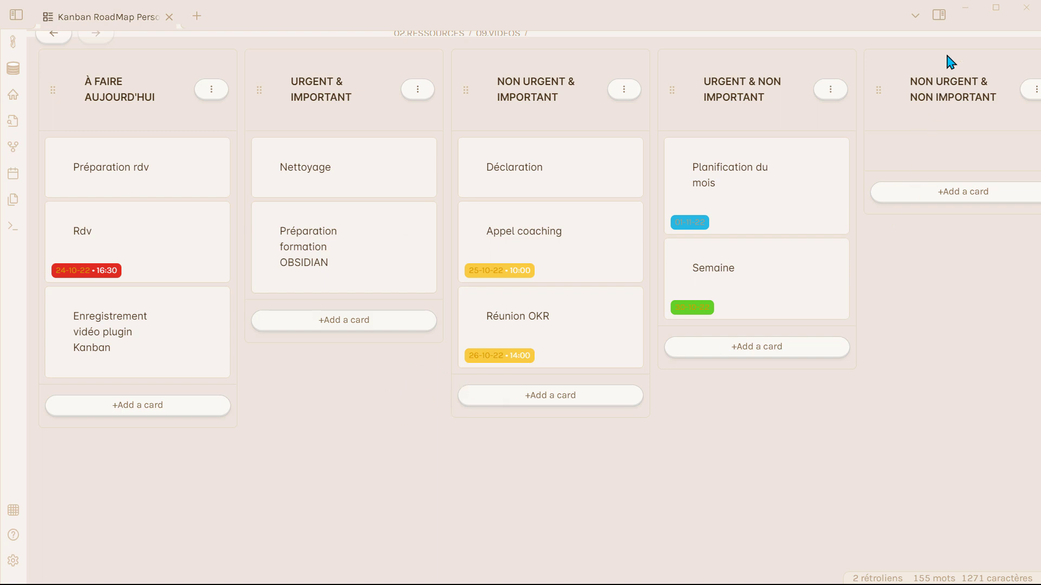
- Open the Kanban RoadMap Perso board settings and view the available note templates without choosing another one
mouse_move(1003, 48)
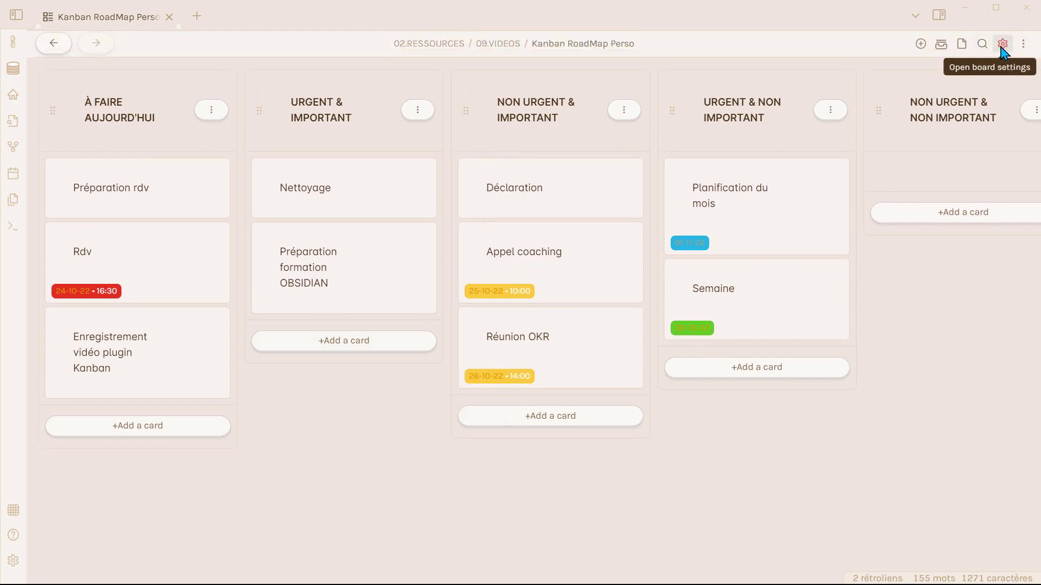
left_click(1002, 44)
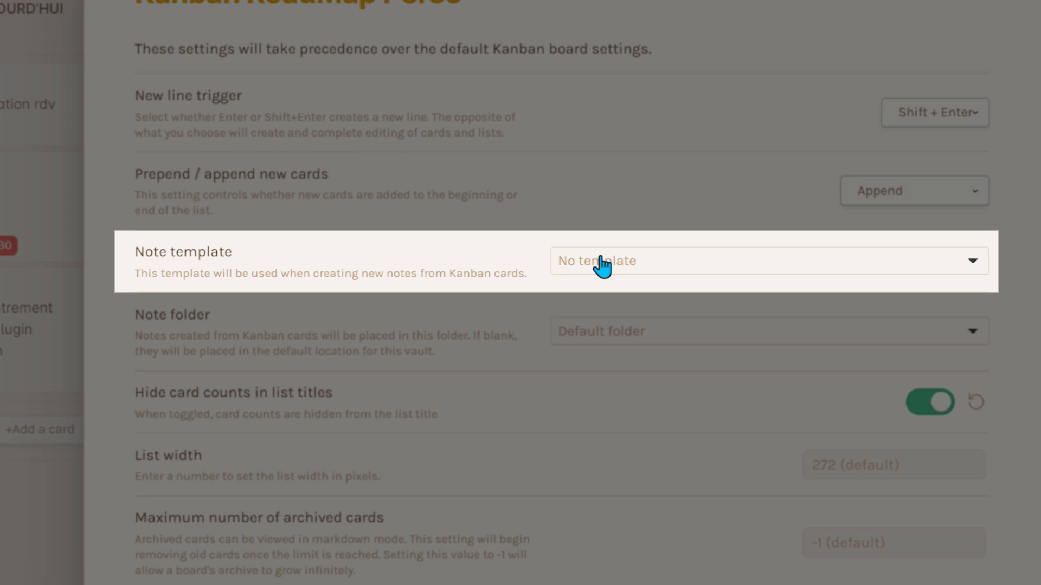
left_click(601, 265)
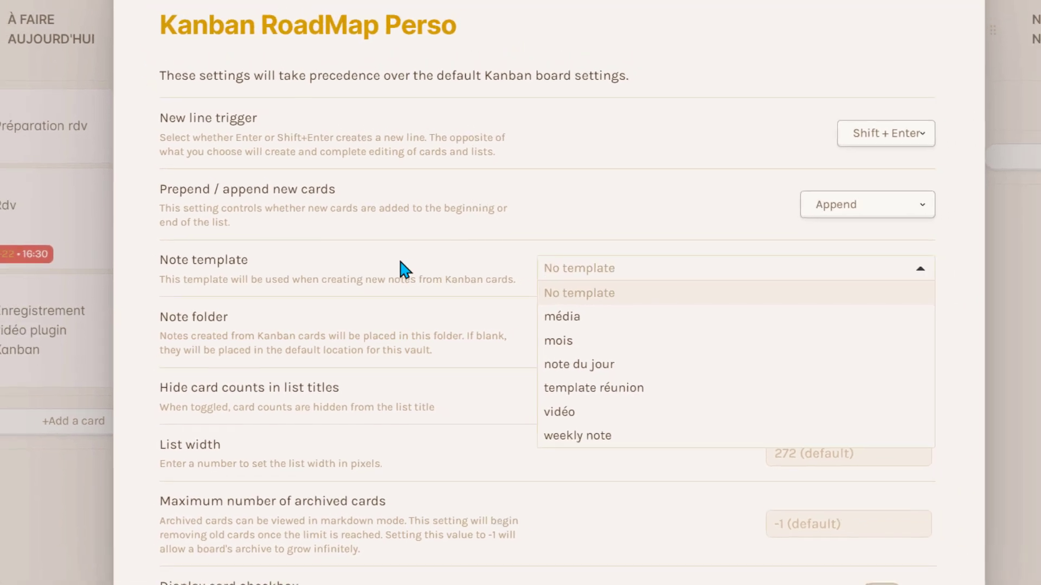
left_click(597, 268)
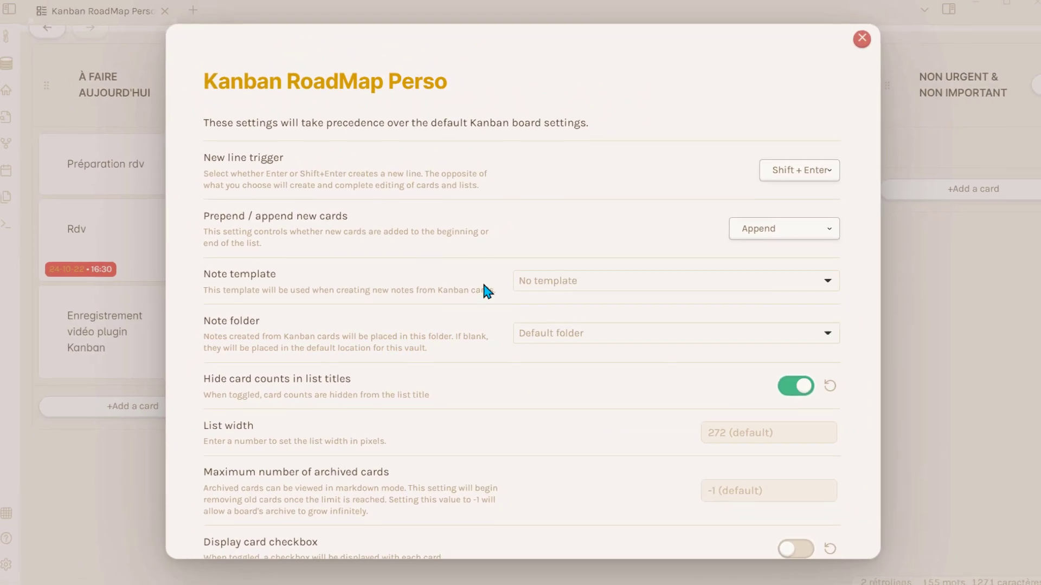
- Review the board's card and tag options, header buttons, date and time formats, and display date color rules
scroll(463, 303, "down", 7)
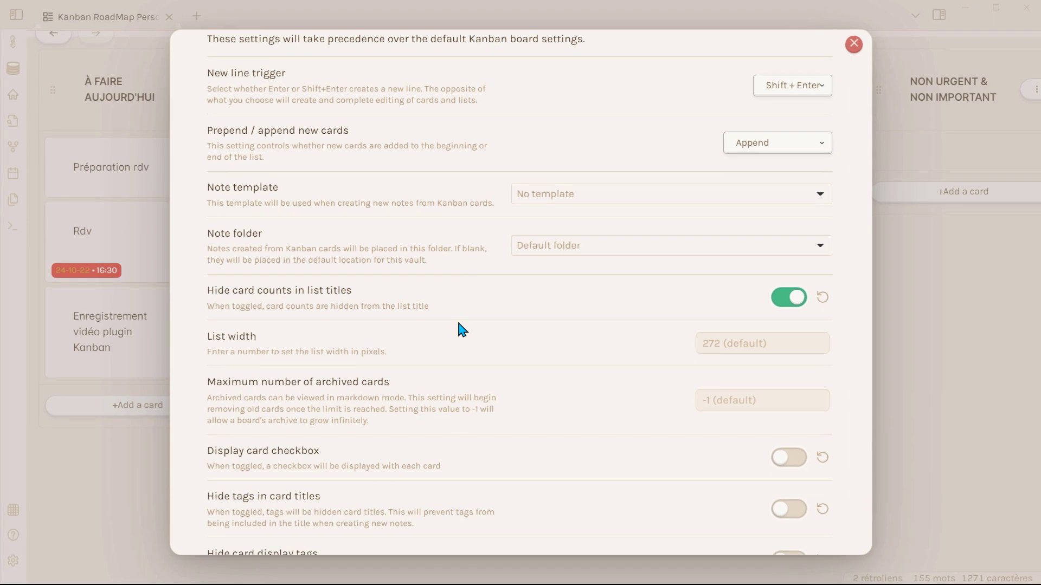
scroll(445, 274, "down", 5)
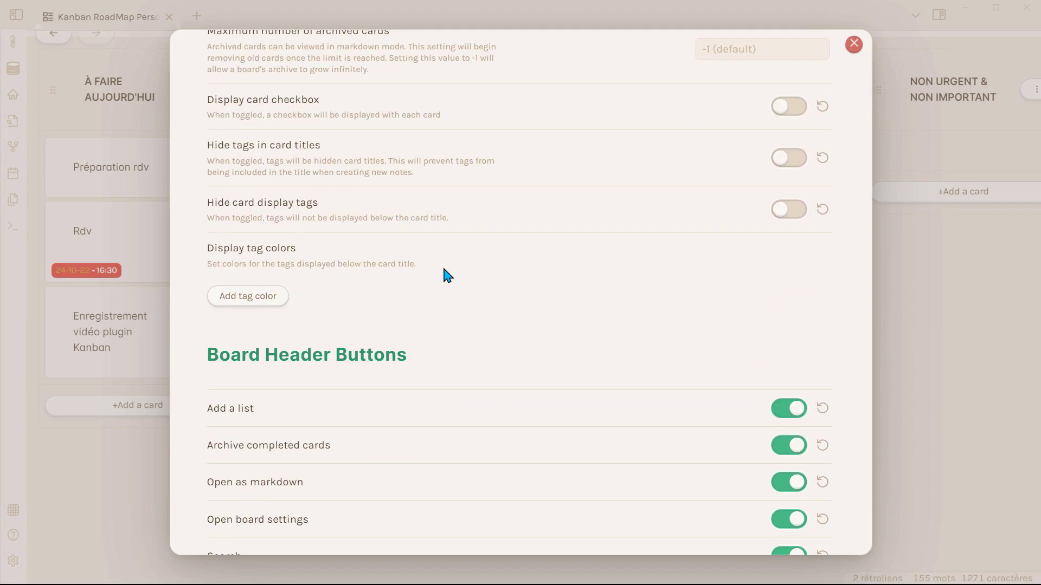
scroll(433, 249, "up", 2)
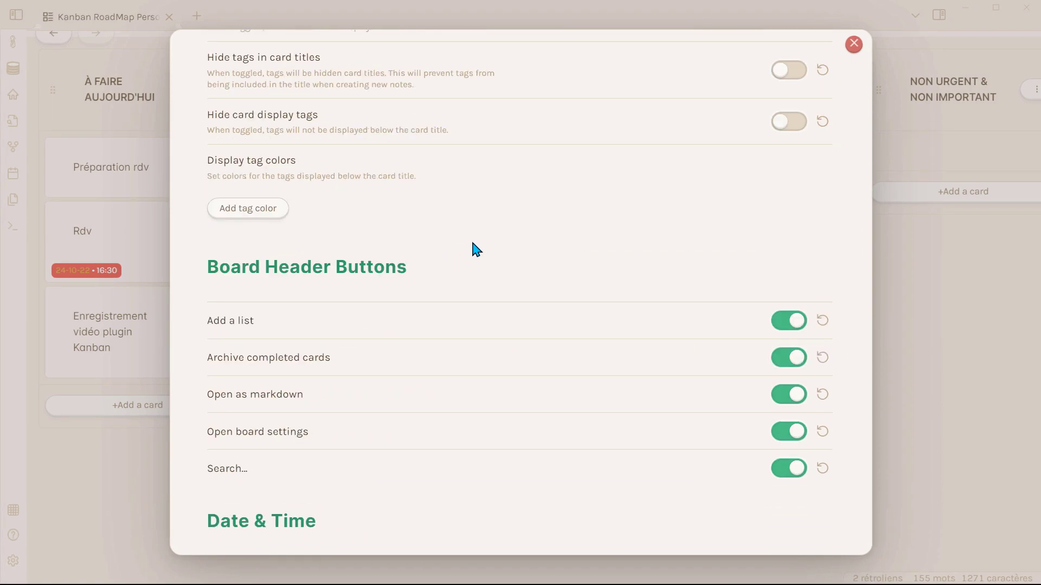
scroll(474, 247, "down", 8)
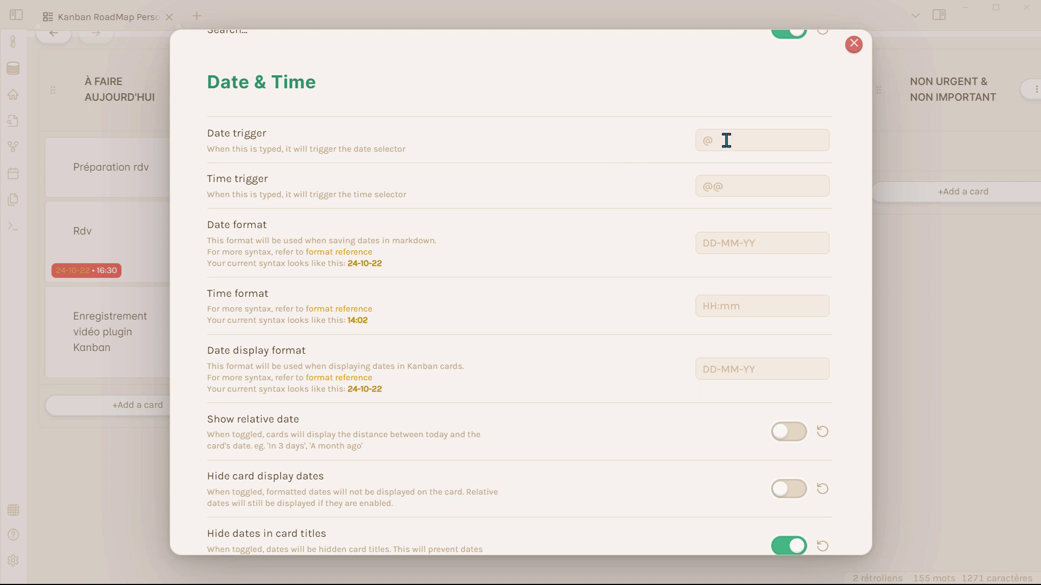
scroll(533, 172, "down", 3)
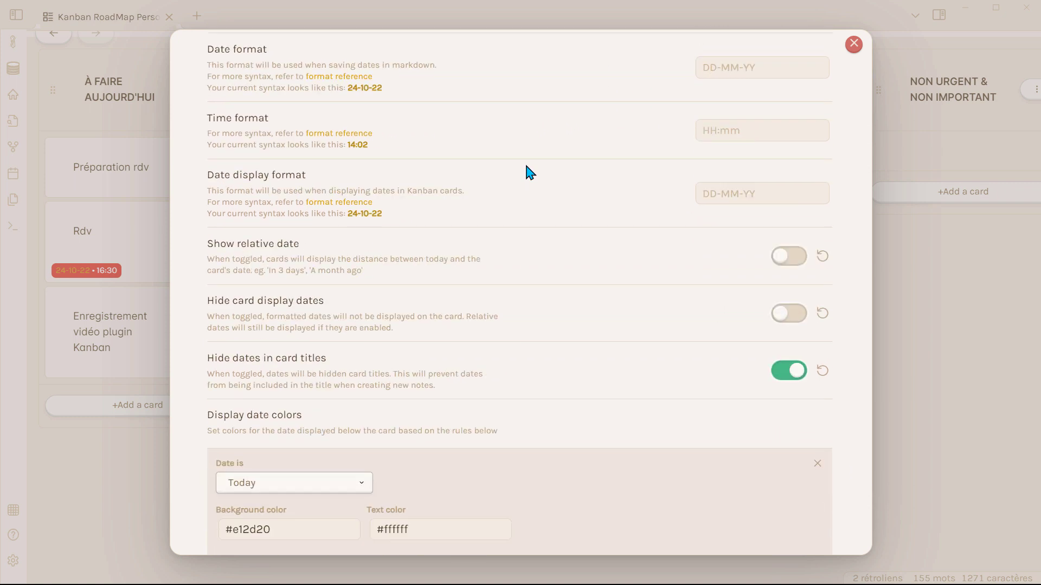
scroll(544, 159, "down", 6)
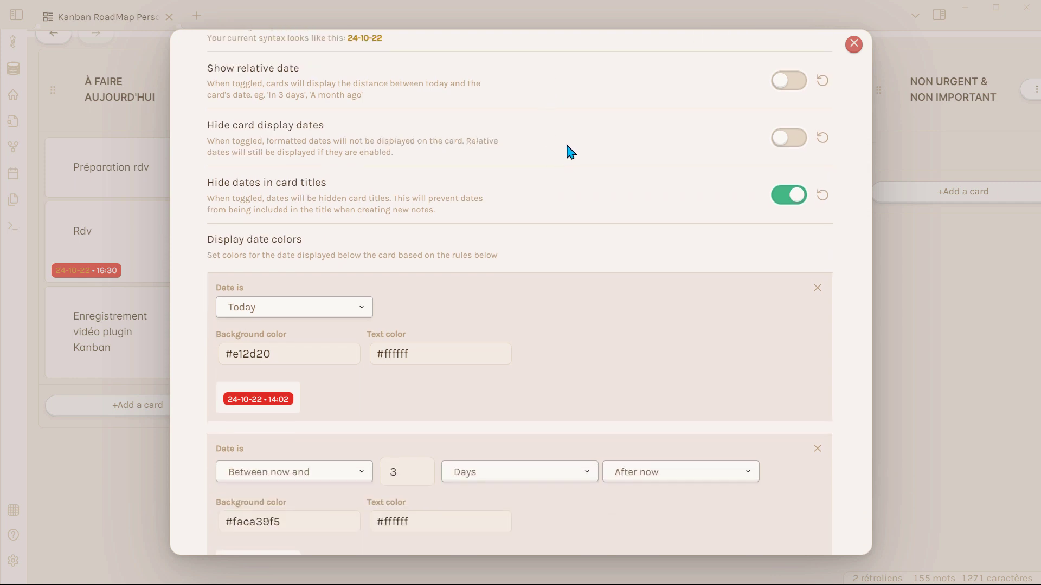
- Try dark text colors #400d0d and #000000 for the Today date rule and set it back to #ffffff
scroll(584, 163, "up", 2)
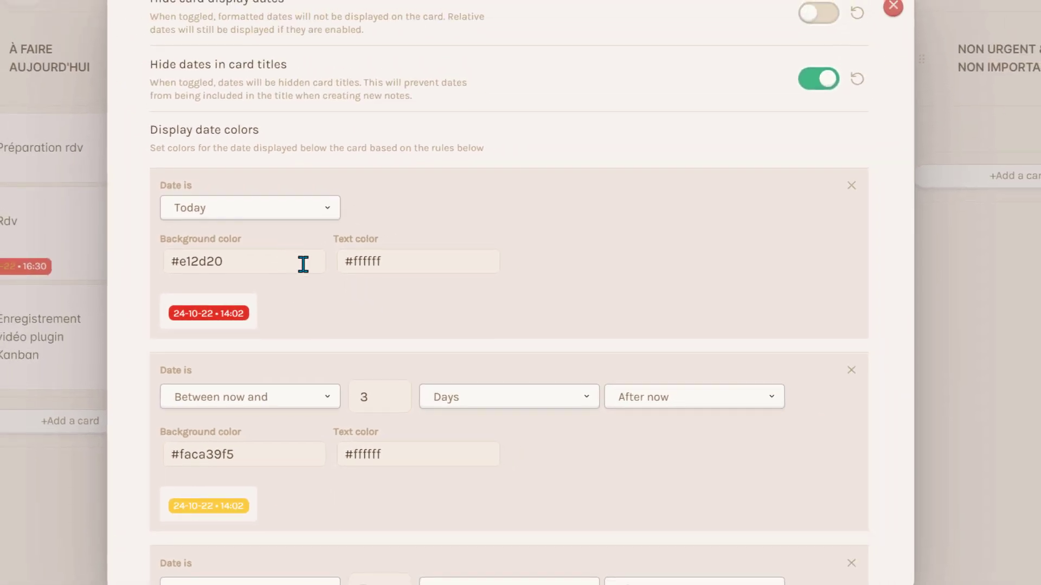
left_click(303, 264)
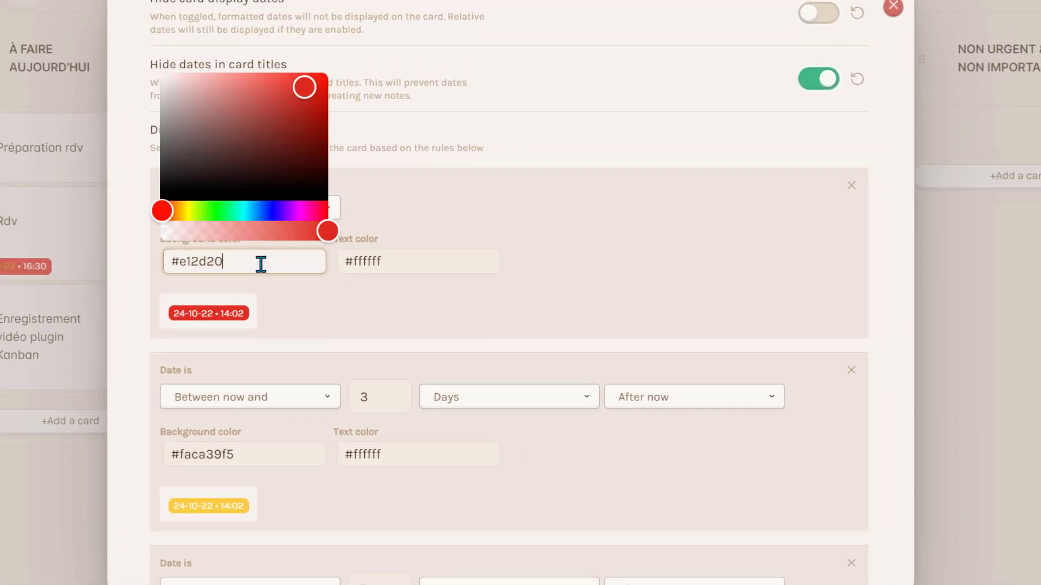
left_click(401, 262)
left_click(447, 155)
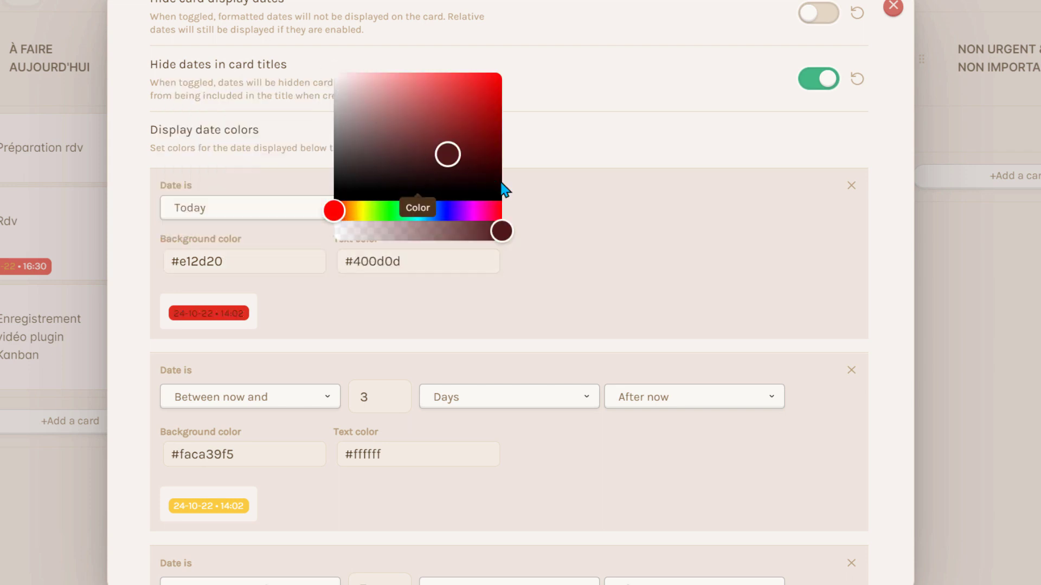
left_click(502, 192)
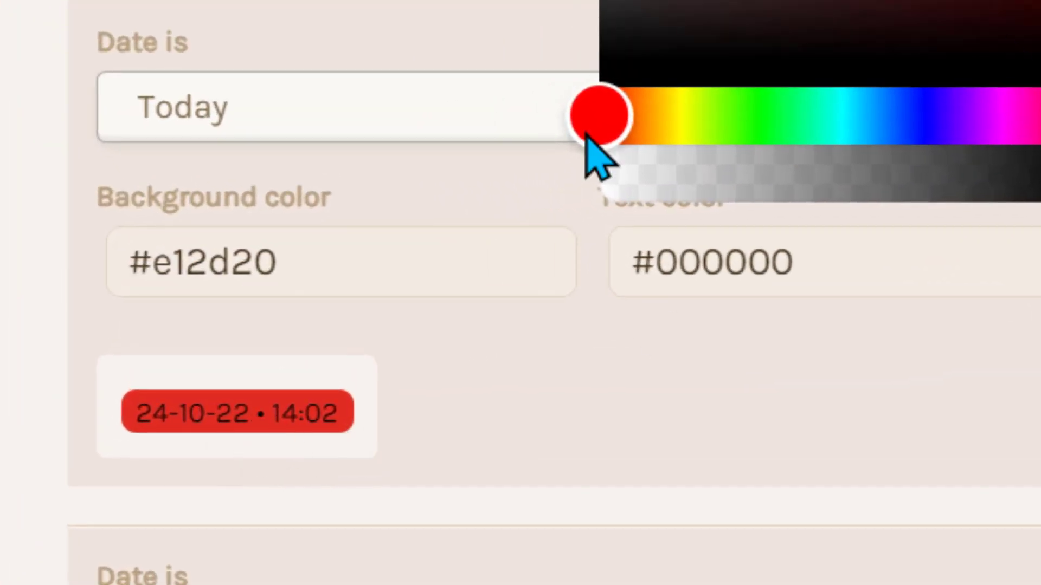
left_click_drag(1038, 81, 596, 1)
left_click(267, 419)
scroll(677, 303, "down", 1)
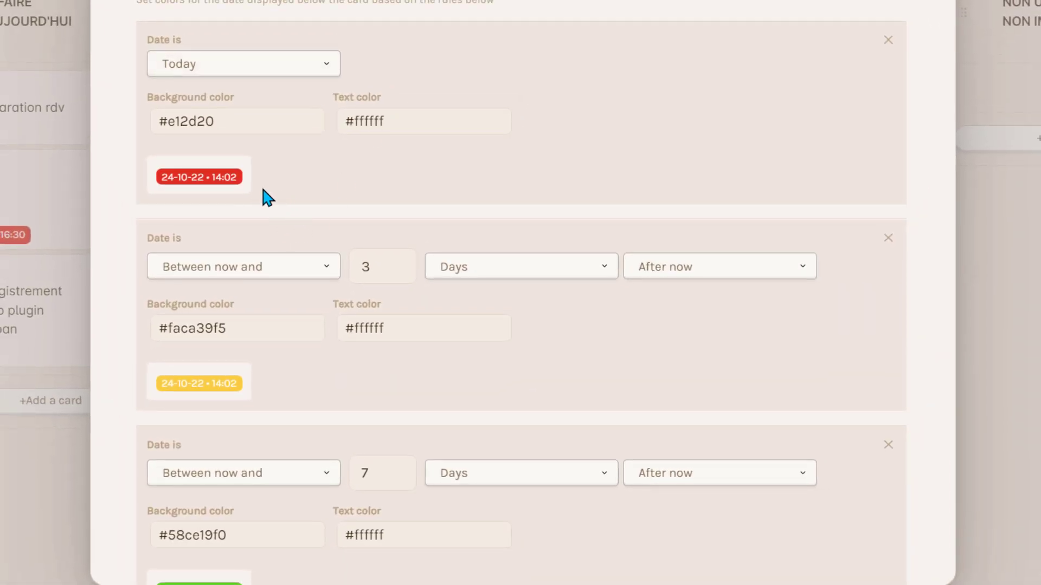
- Review the remaining display date color rules and the daily note link, archive date and calendar settings
scroll(403, 203, "down", 2)
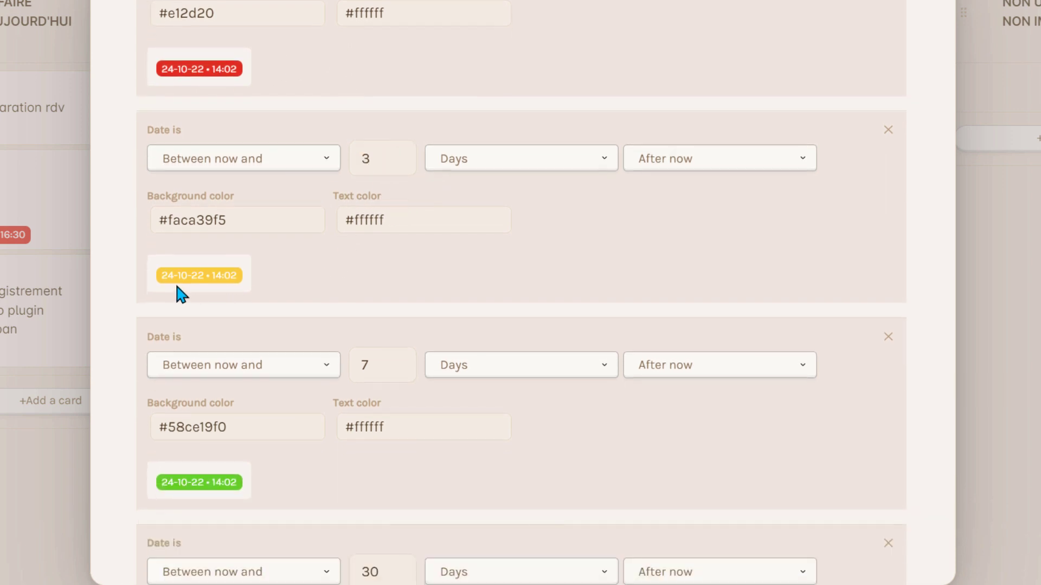
scroll(387, 233, "down", 4)
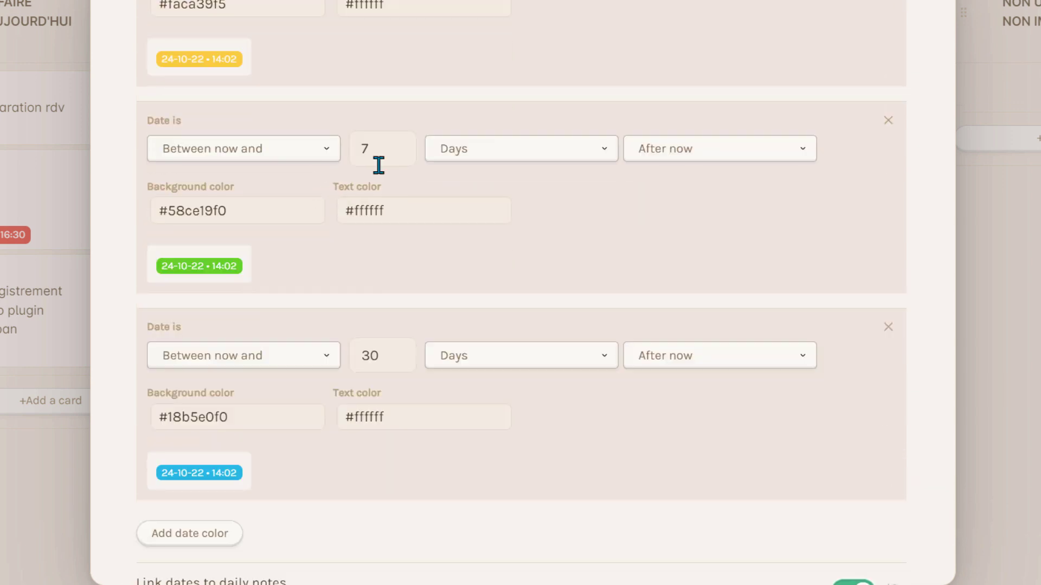
scroll(395, 223, "down", 2)
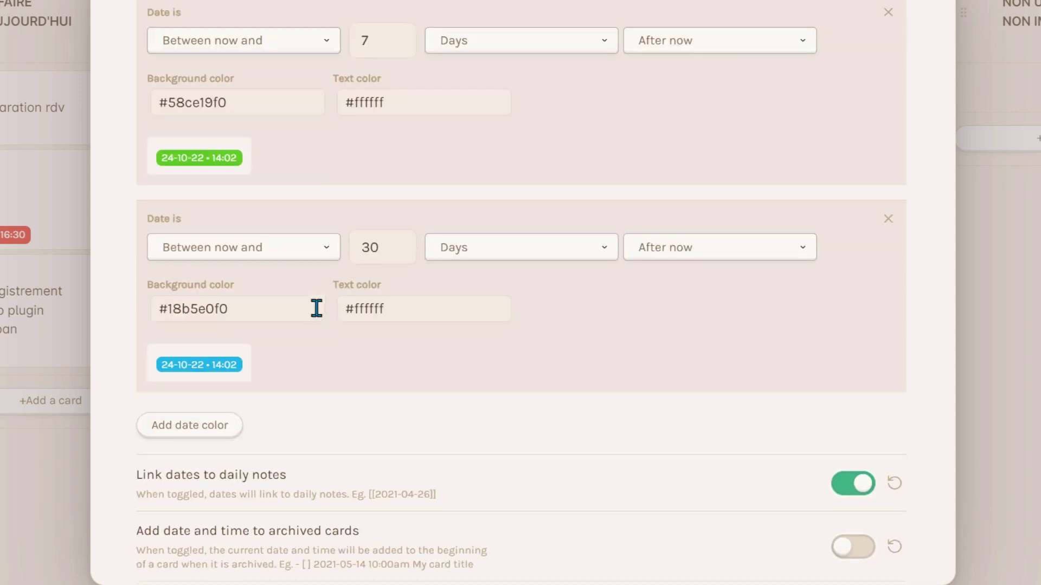
scroll(391, 263, "down", 4)
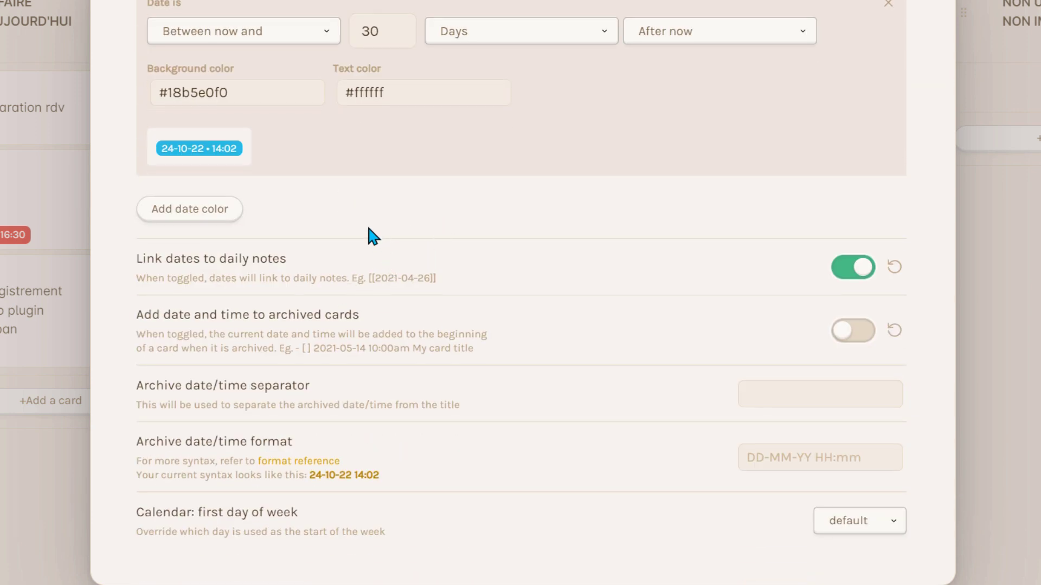
scroll(372, 203, "down", 2)
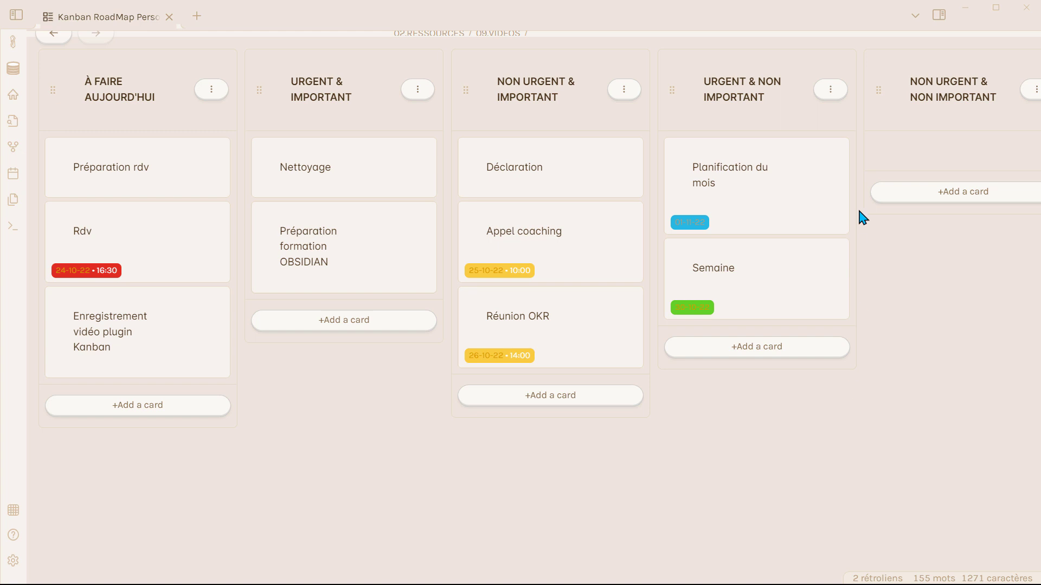
- Open the board as markdown and add the task Publication below Enregistrement vidéo plugin Kanban under À FAIRE AUJOURD'HUI
mouse_move(930, 39)
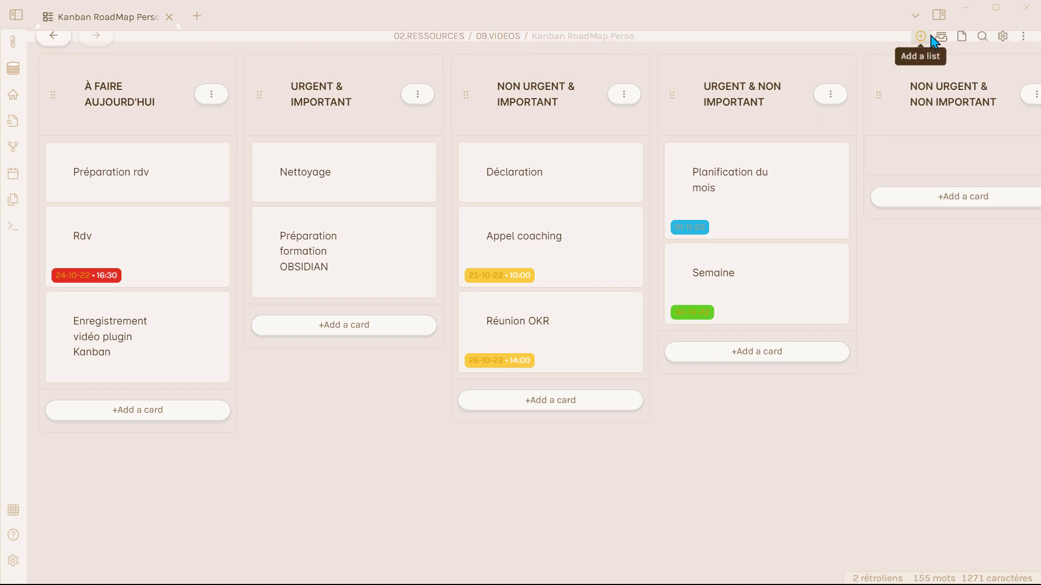
left_click(961, 45)
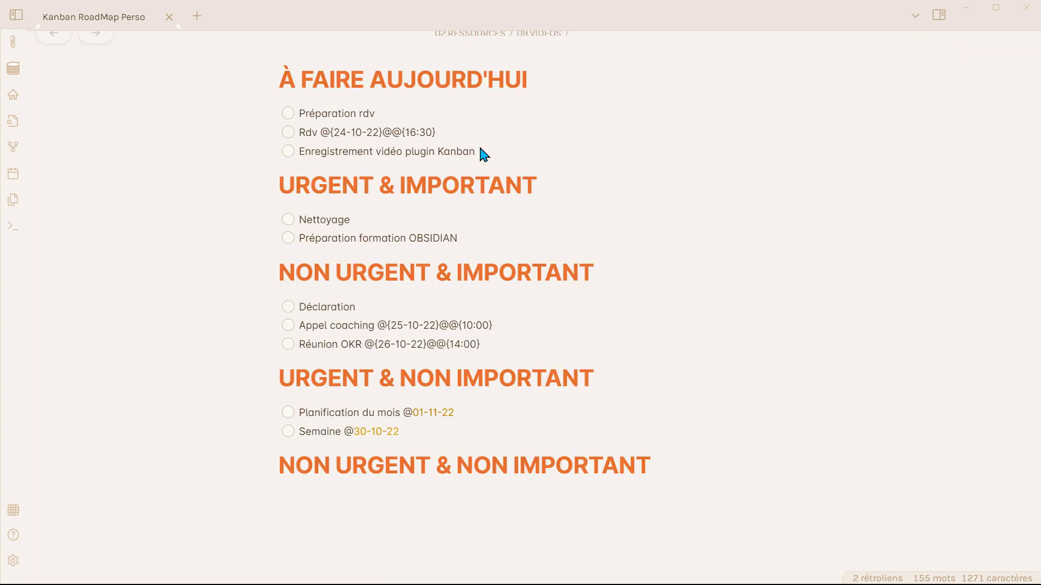
key("ctrl+e")
left_click(493, 234)
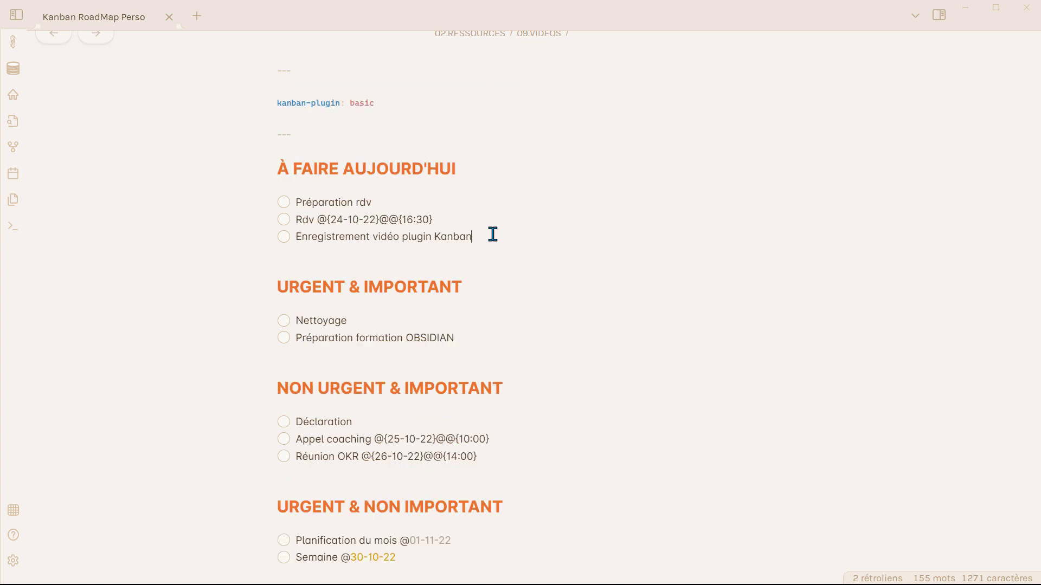
key("Return")
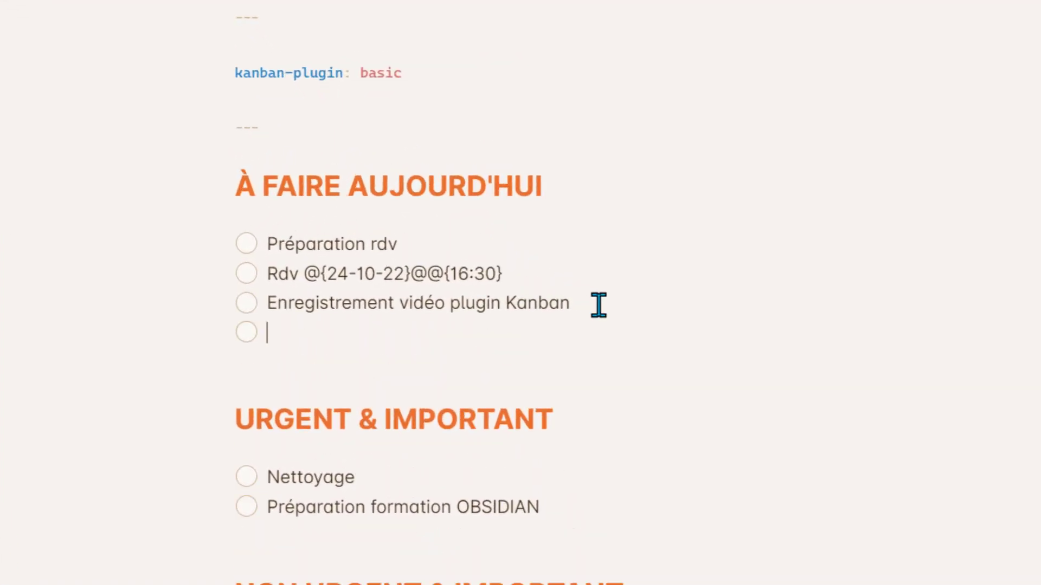
type("Publication")
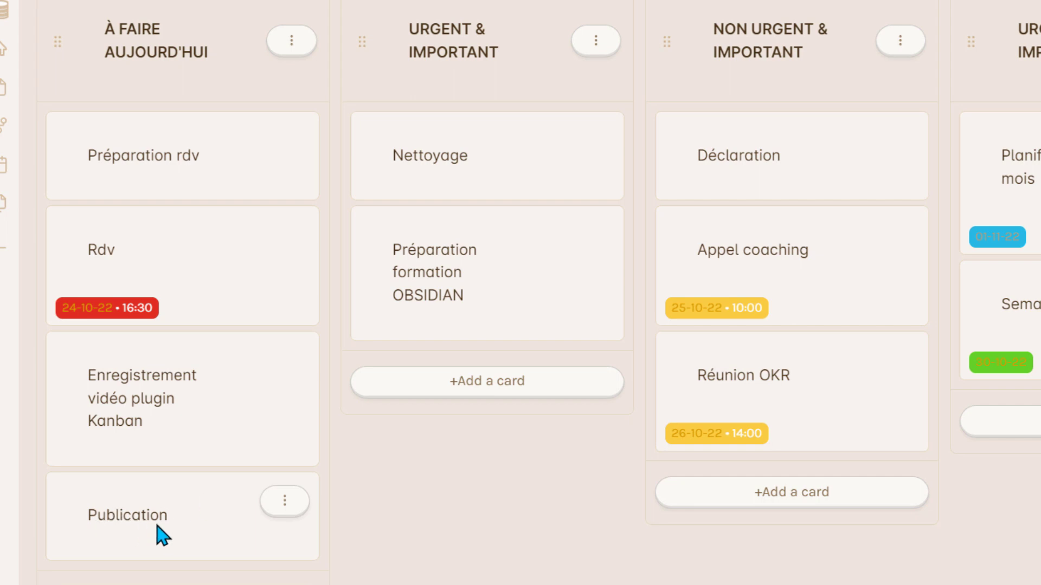
- Open the note Kamban board in obsidian in a new tab
left_click(216, 16)
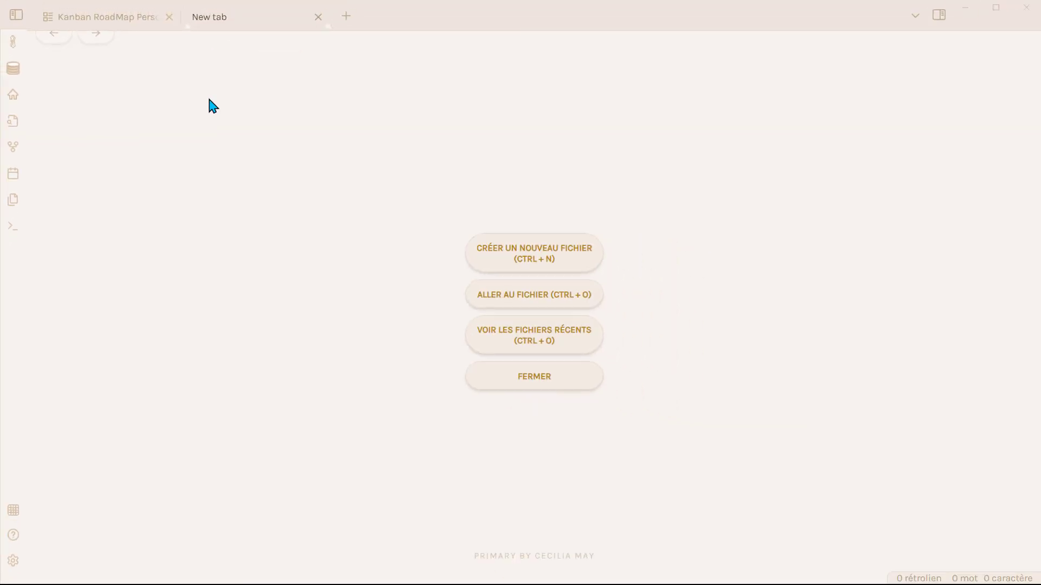
key("ctrl+o")
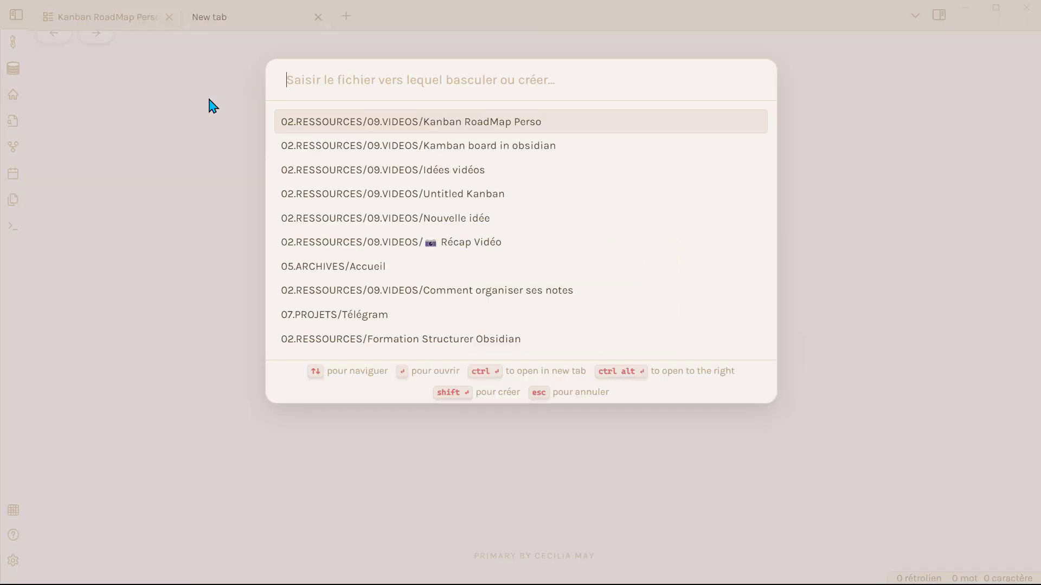
type("kanba")
key("Down")
key("Down")
key("Return")
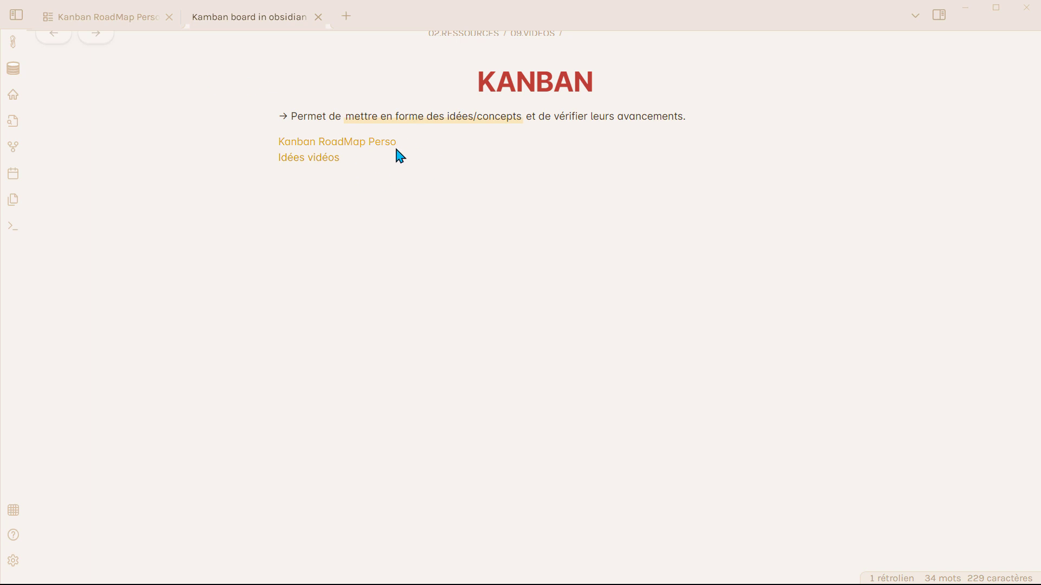
- Turn the Kanban RoadMap Perso link into an embed and look through the embedded lists in reading view
key("ctrl+e")
left_click(415, 273)
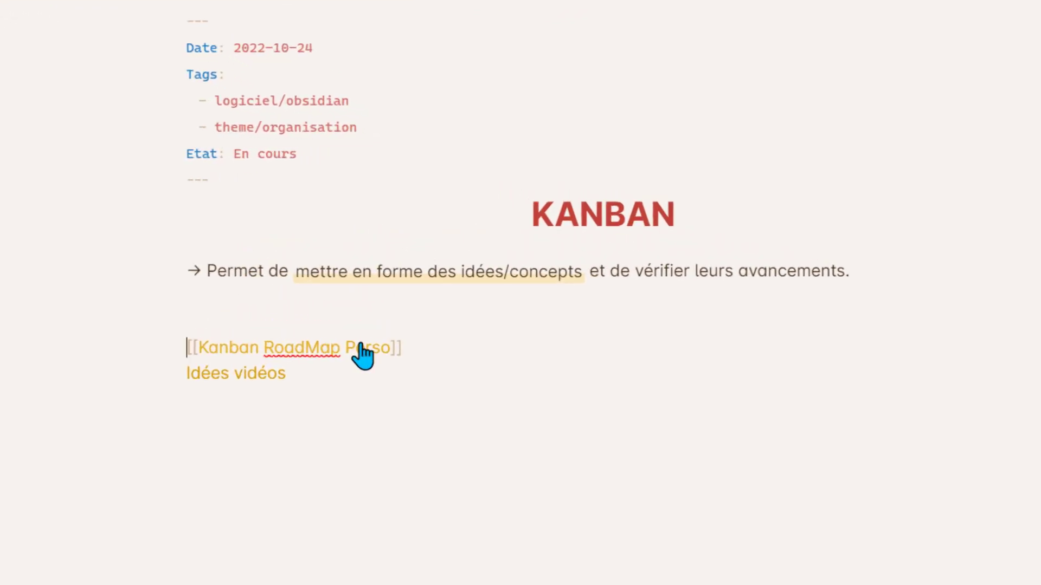
type("!")
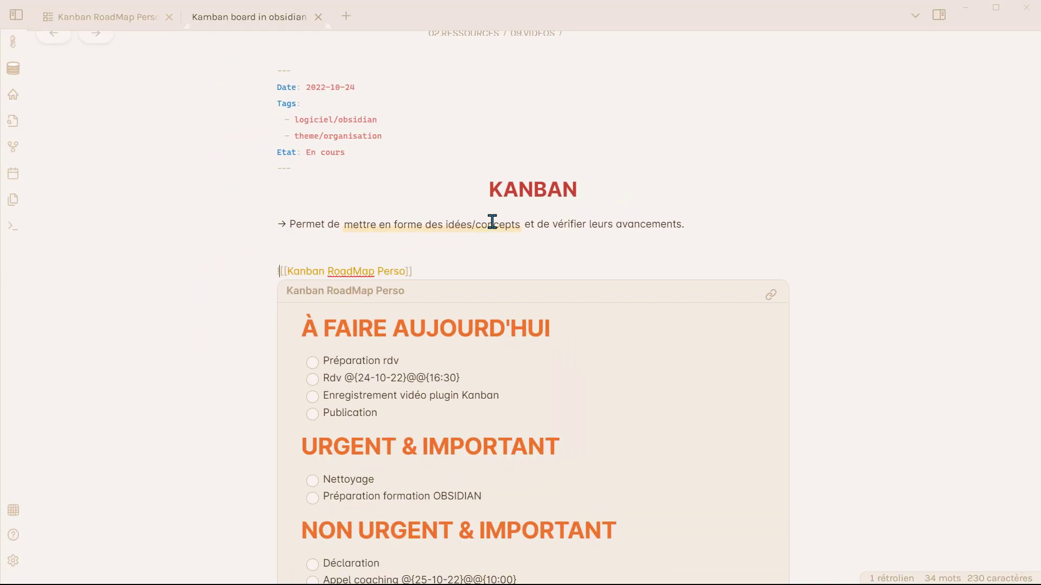
left_click(491, 239)
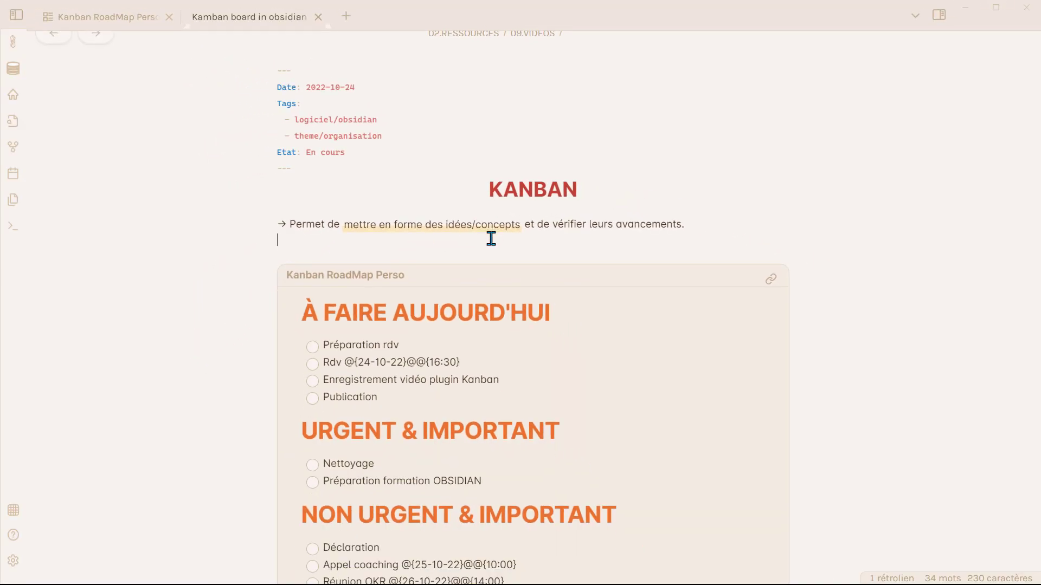
key("ctrl+e")
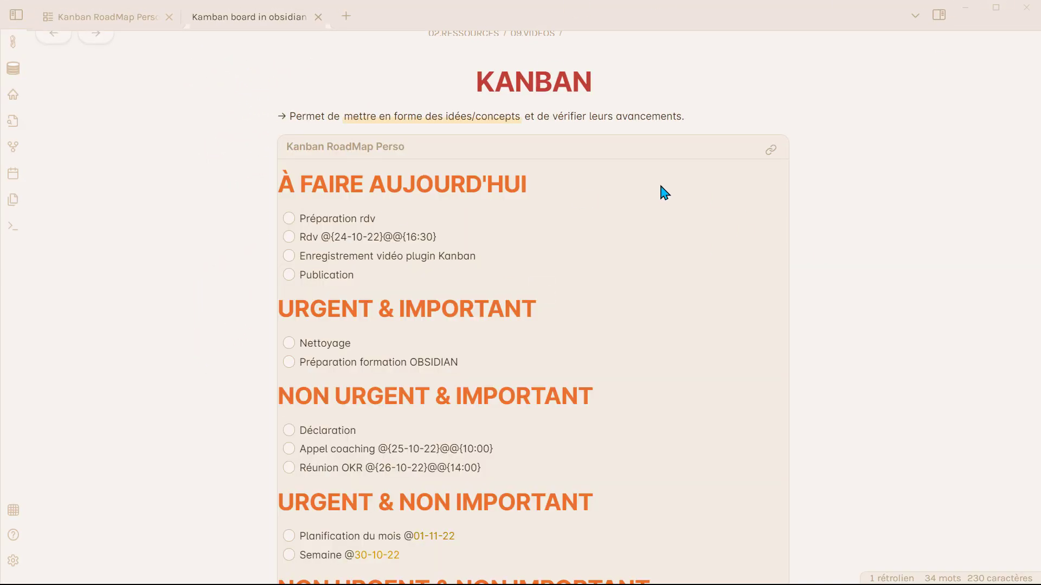
scroll(333, 177, "down", 2)
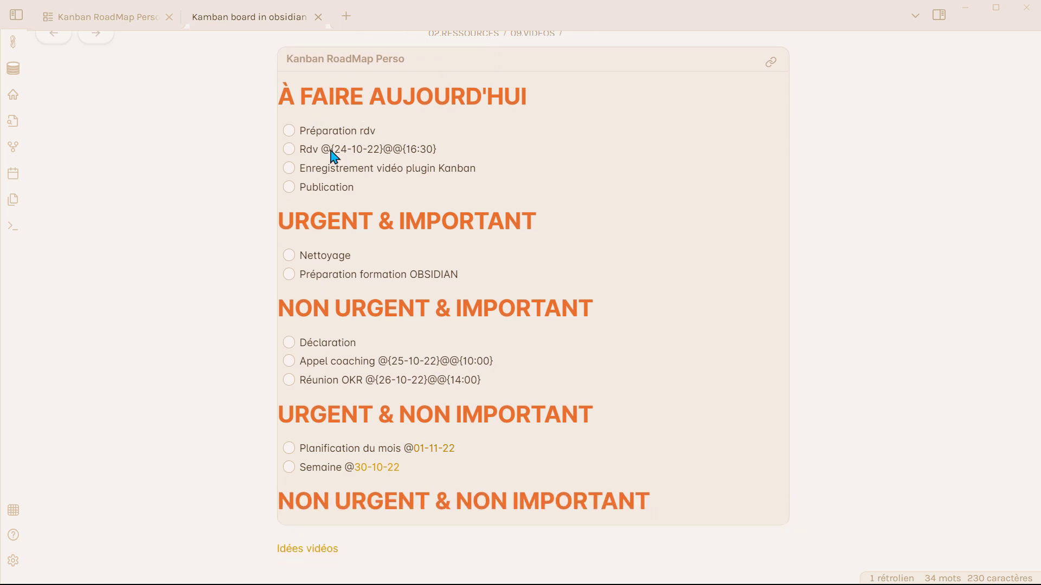
left_click_drag(359, 189, 312, 130)
left_click(360, 187)
- Move the Publication card to the first place in URGENT & IMPORTANT and compare the board with its embed in the KANBAN note
left_click(111, 16)
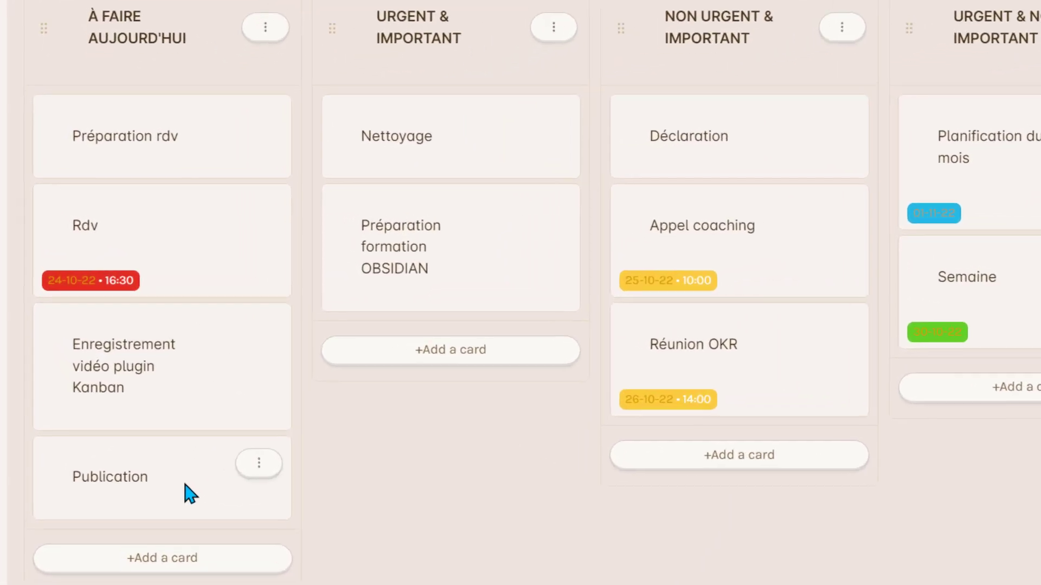
left_click_drag(185, 486, 479, 168)
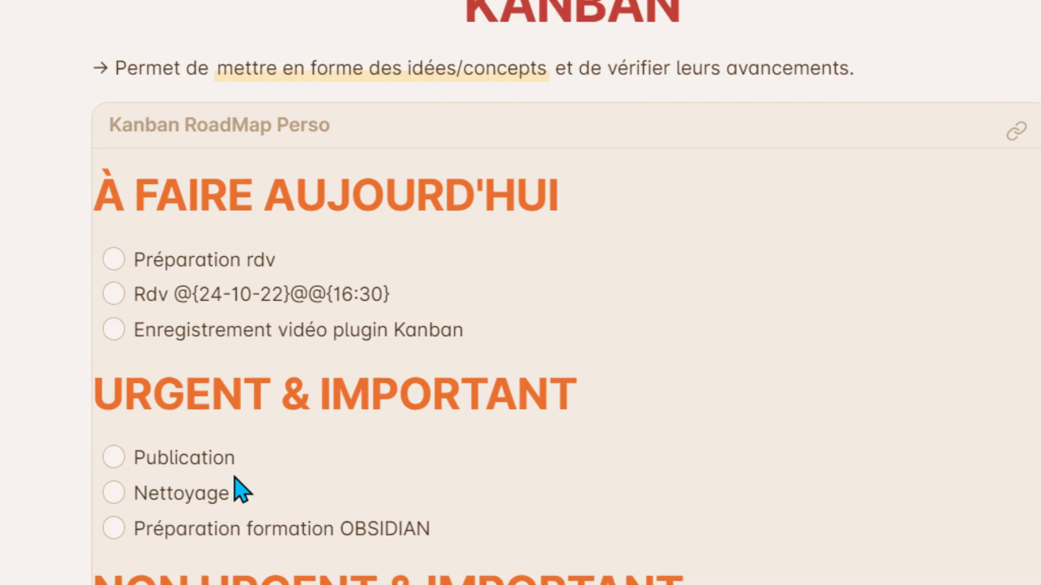
left_click(109, 18)
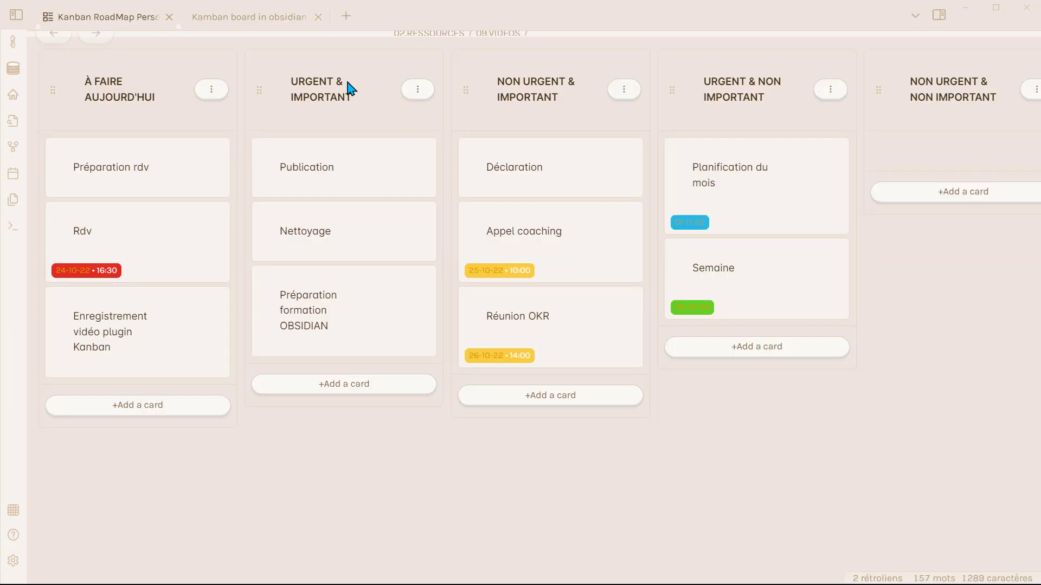
left_click(250, 22)
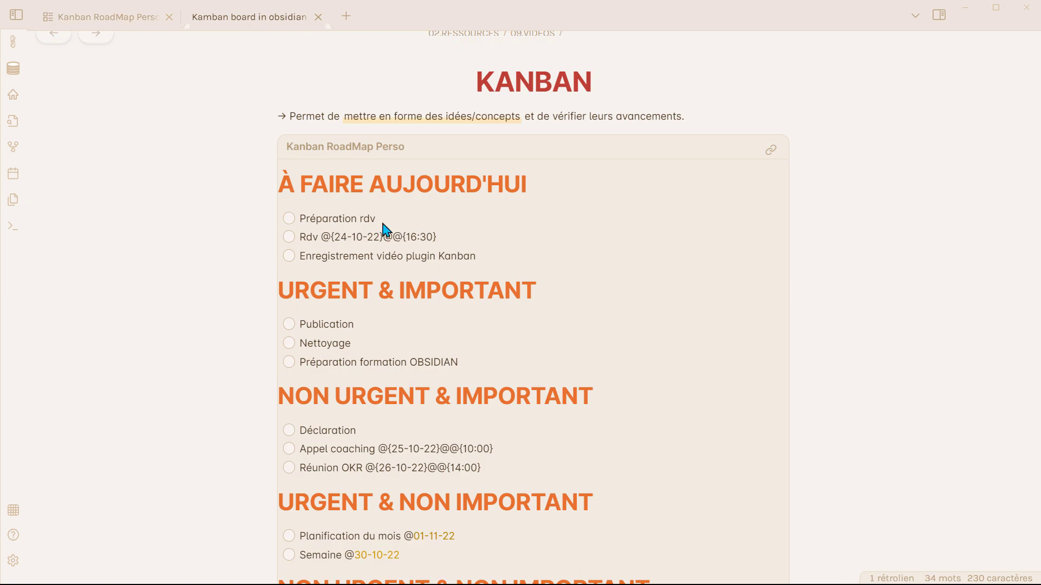
- Archive all cards in the À FAIRE AUJOURD'HUI list and check the Archive section of the board embedded in the KANBAN note
left_click(128, 24)
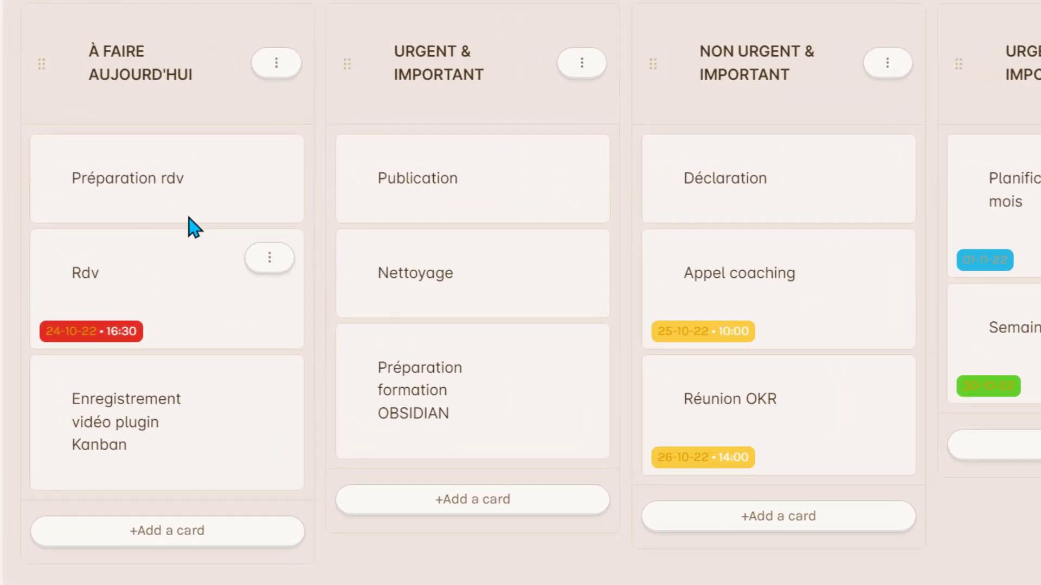
left_click(277, 66)
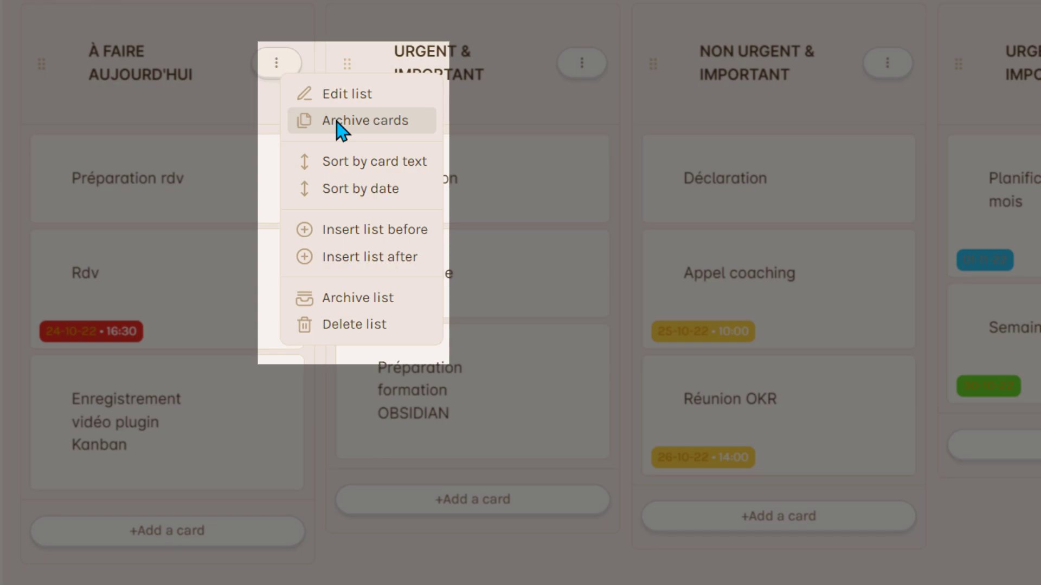
left_click(342, 126)
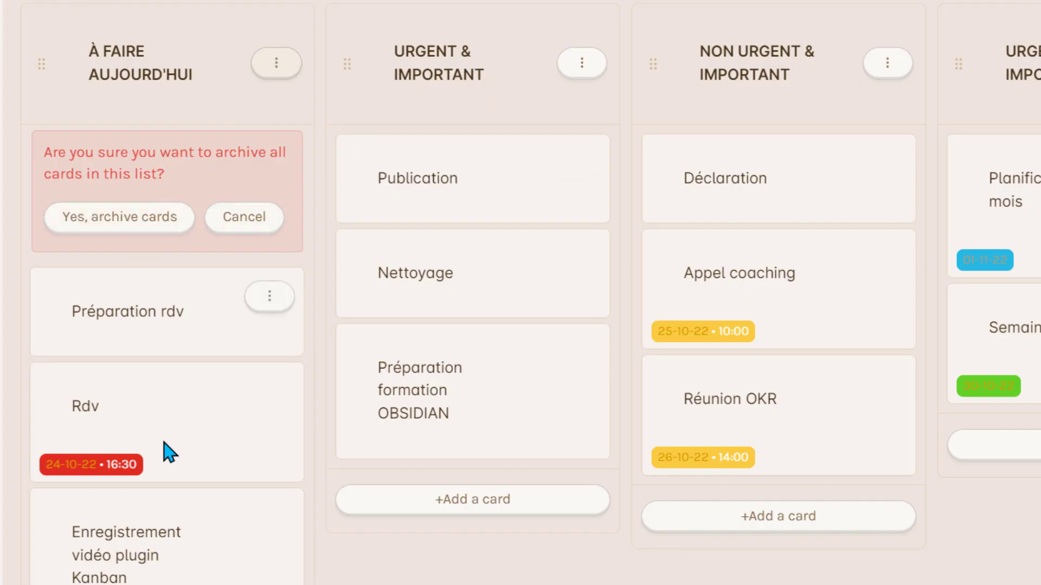
left_click(128, 222)
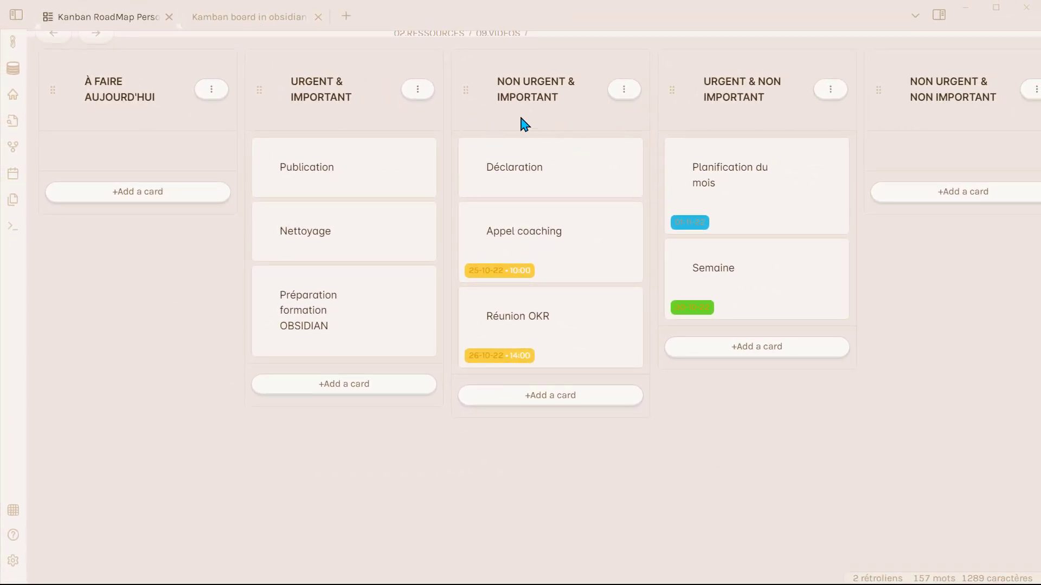
left_click(260, 17)
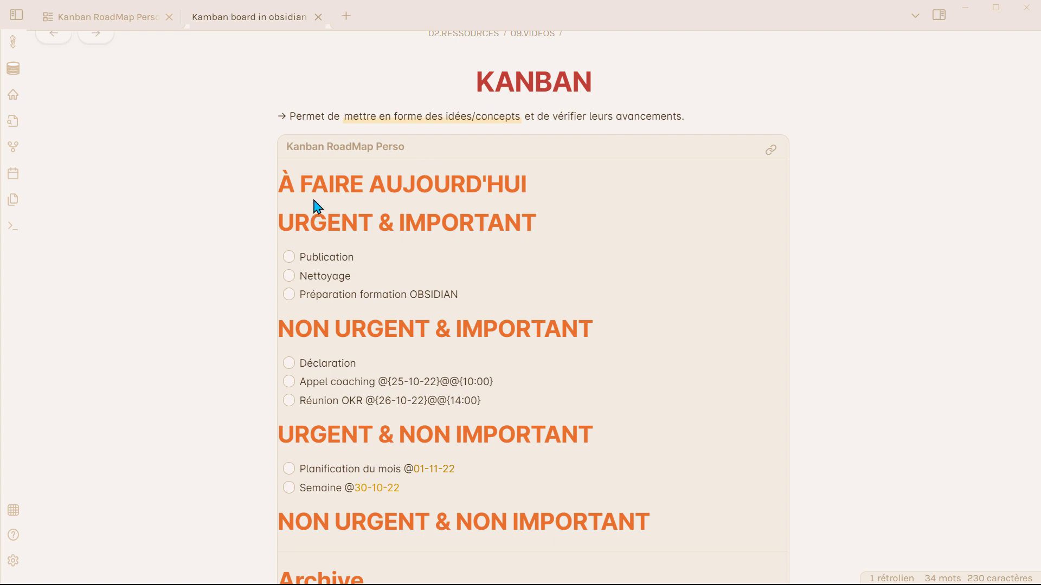
scroll(317, 206, "down", 5)
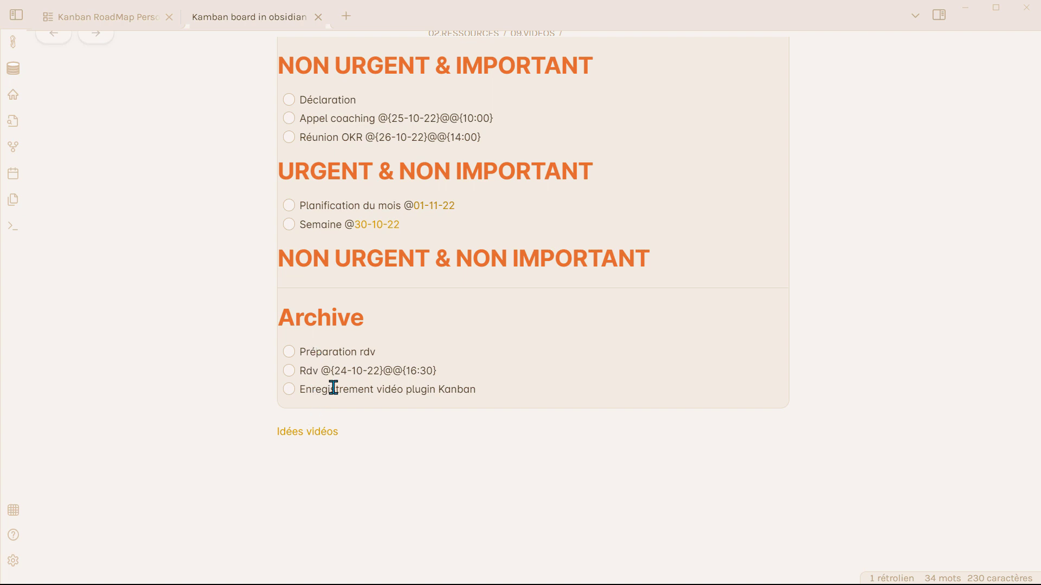
scroll(348, 386, "up", 5)
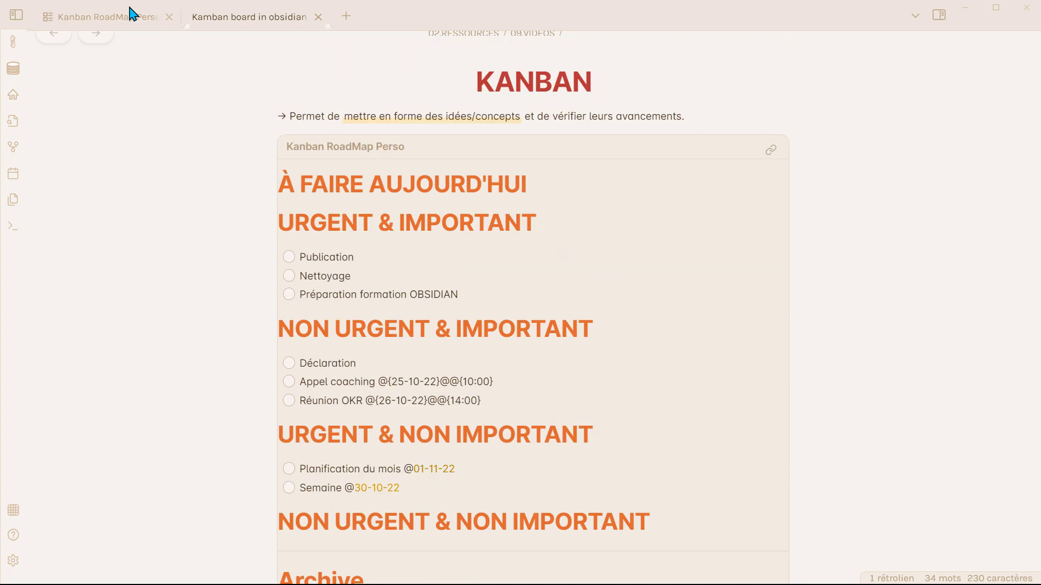
- Add the linked date 24-10-22 to the Publication card in the URGENT & IMPORTANT list of the Kanban RoadMap Perso board
left_click(116, 17)
double_click(337, 163)
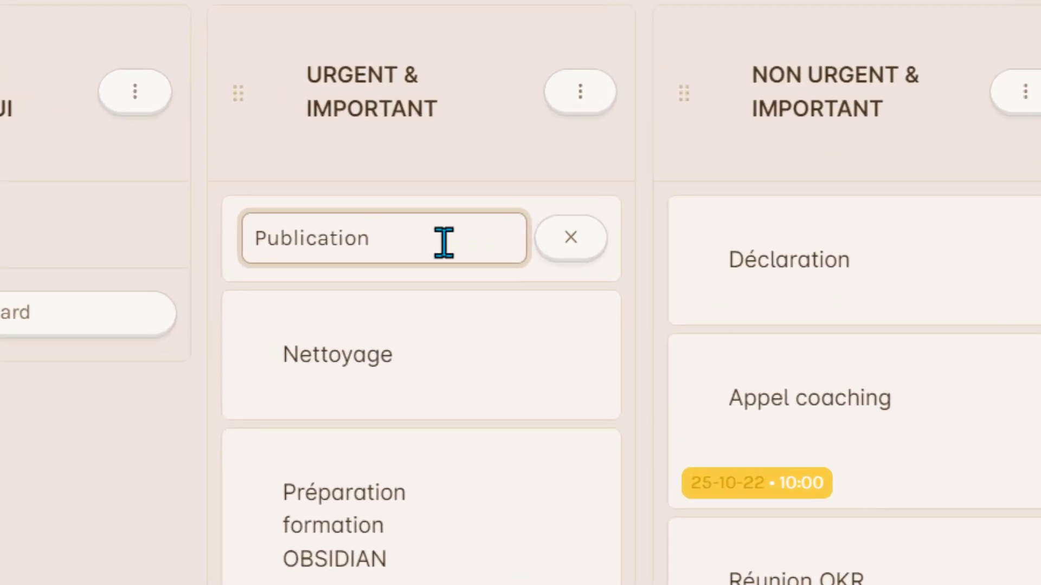
type("@")
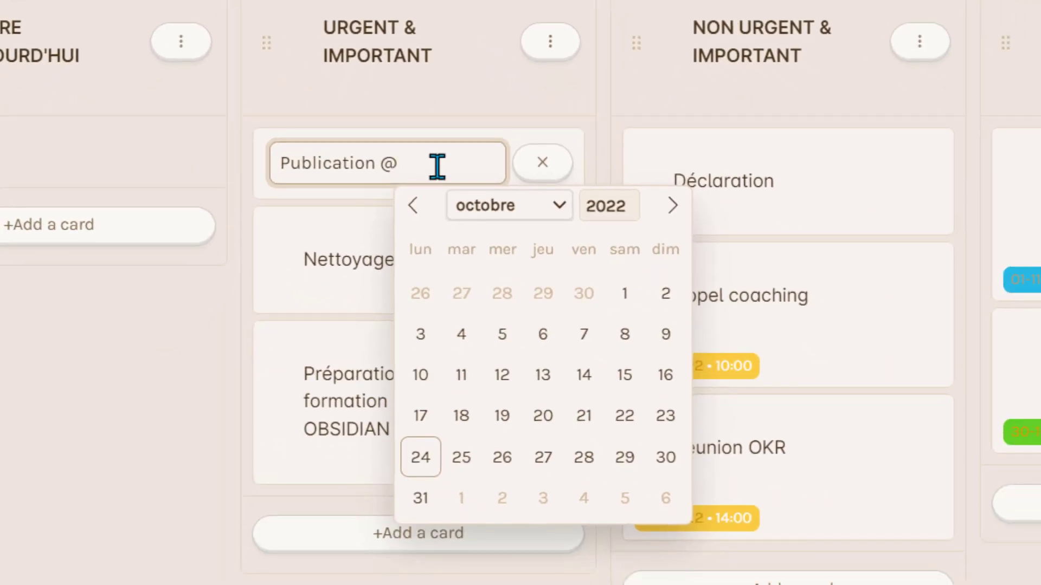
key("Down")
key("Return")
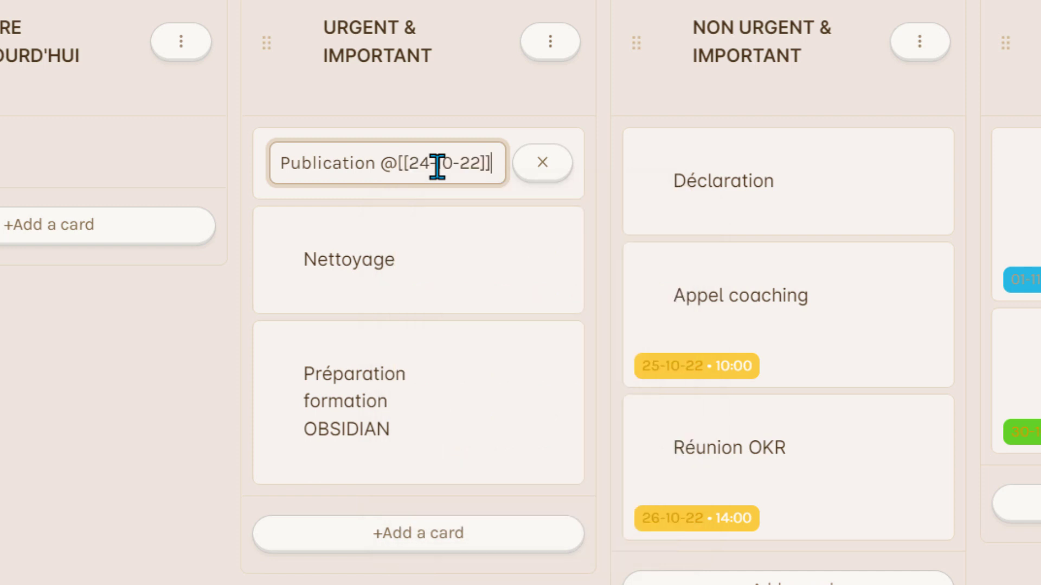
- Add the time 14:00 to the Publication card, save it and open the daily note linked from its date
type("@@")
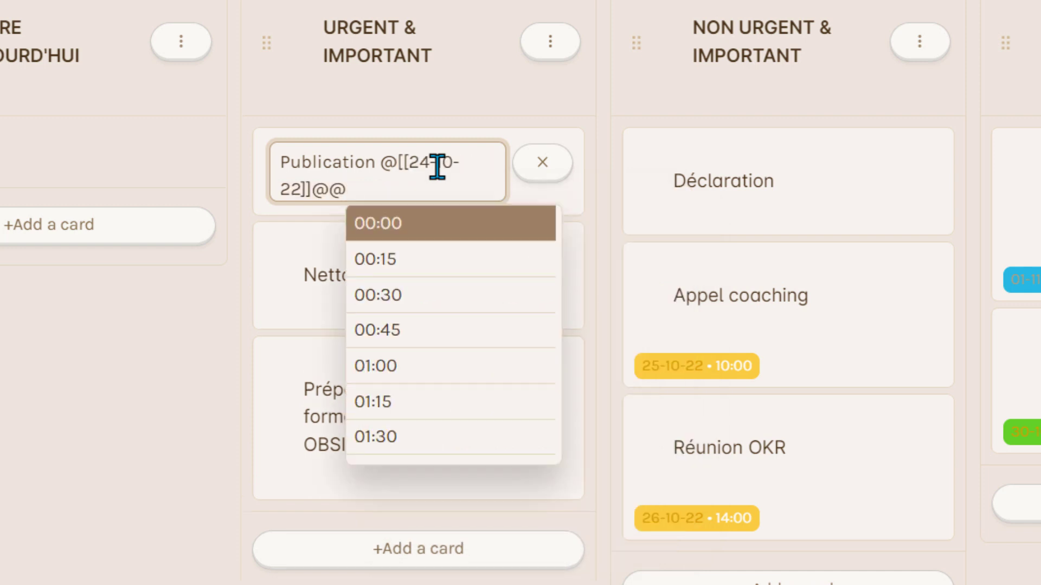
type("{14")
key("Return")
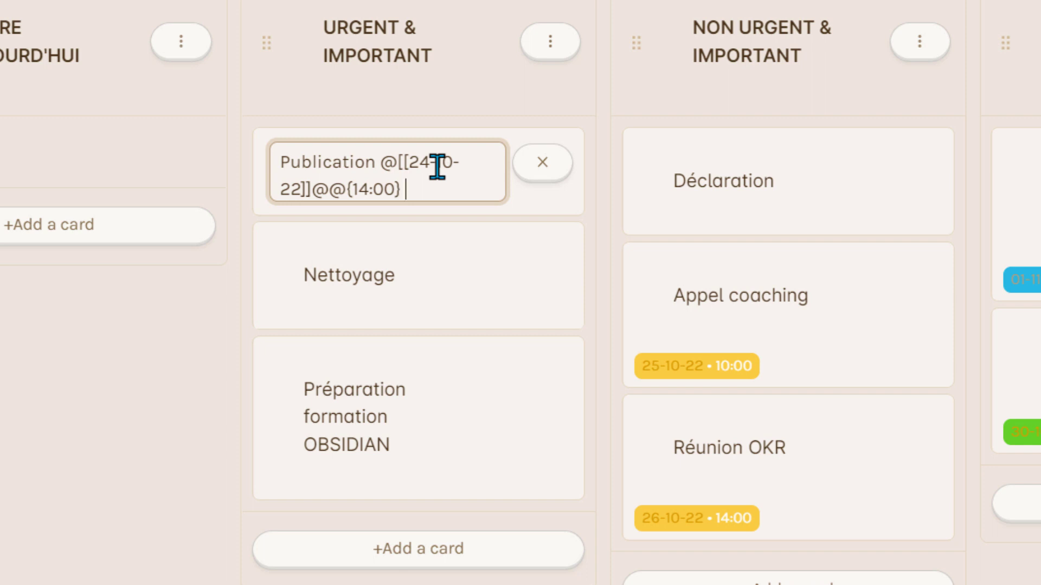
key("Return")
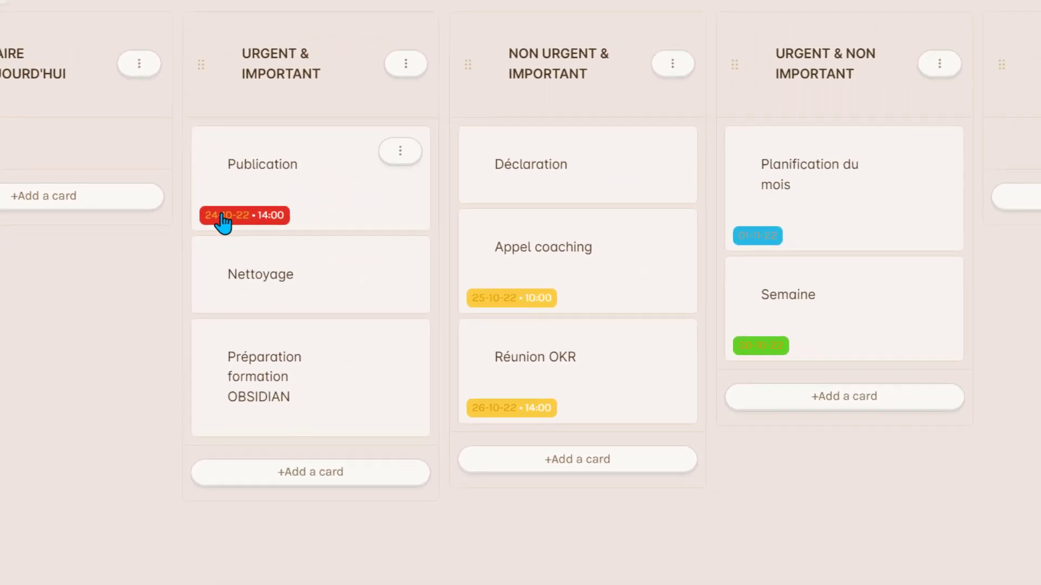
left_click(222, 217)
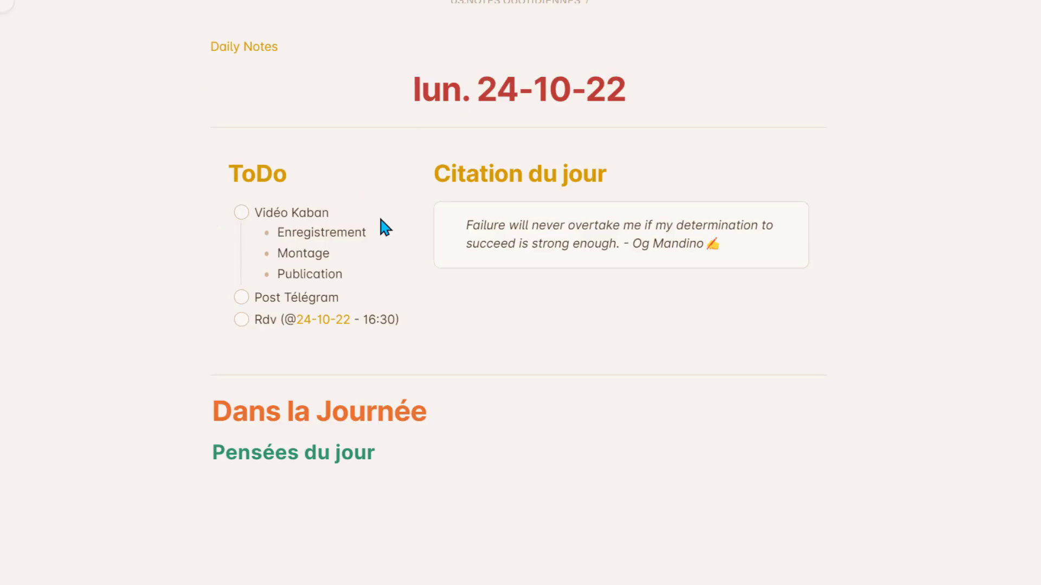